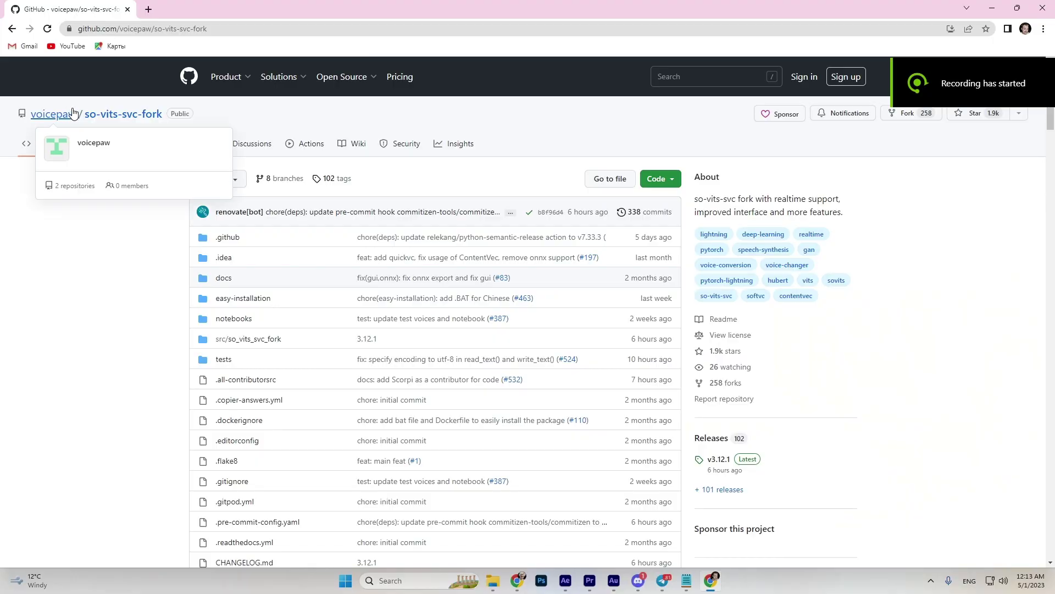
Download the so-vits-svc-fork repository from GitHub as a ZIP
left_click_drag(91, 103, 165, 115)
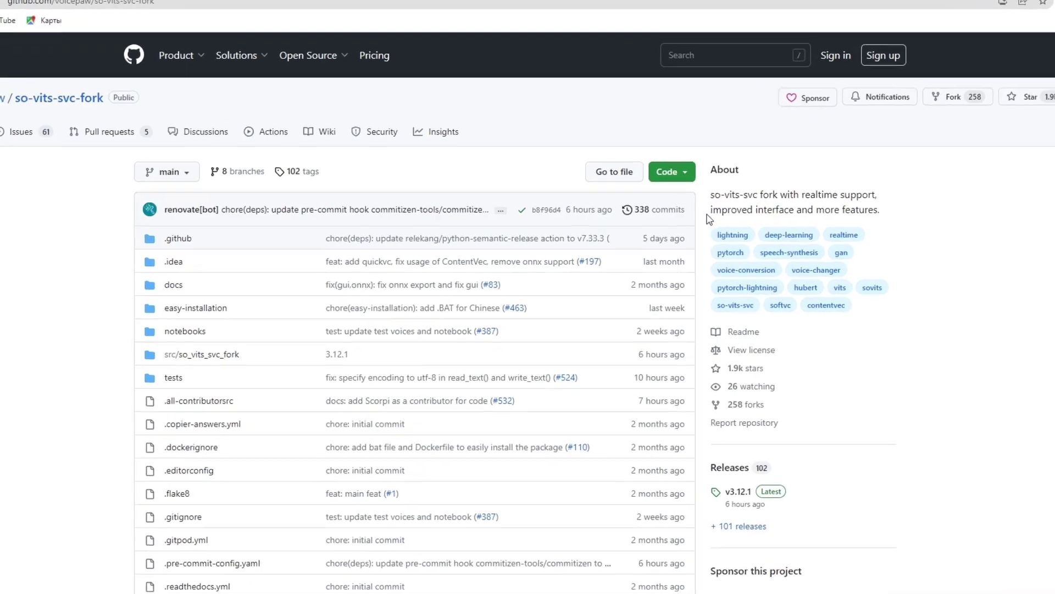
left_click(752, 146)
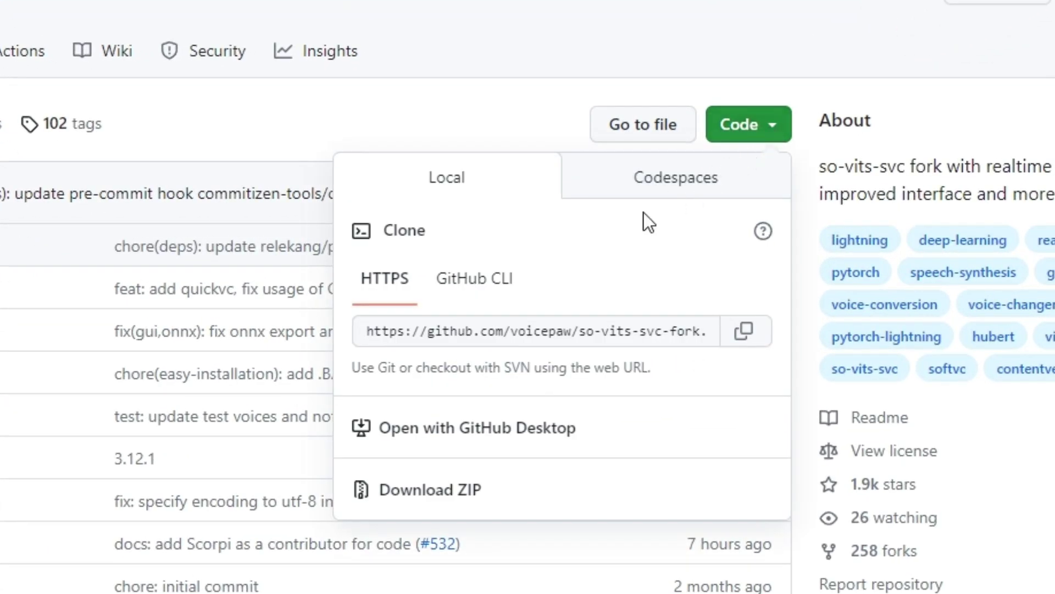
left_click(503, 488)
Download the one-click install .bat from the Installation section and open the so-vits-svc-fork folder
scroll(278, 159, "down", 10)
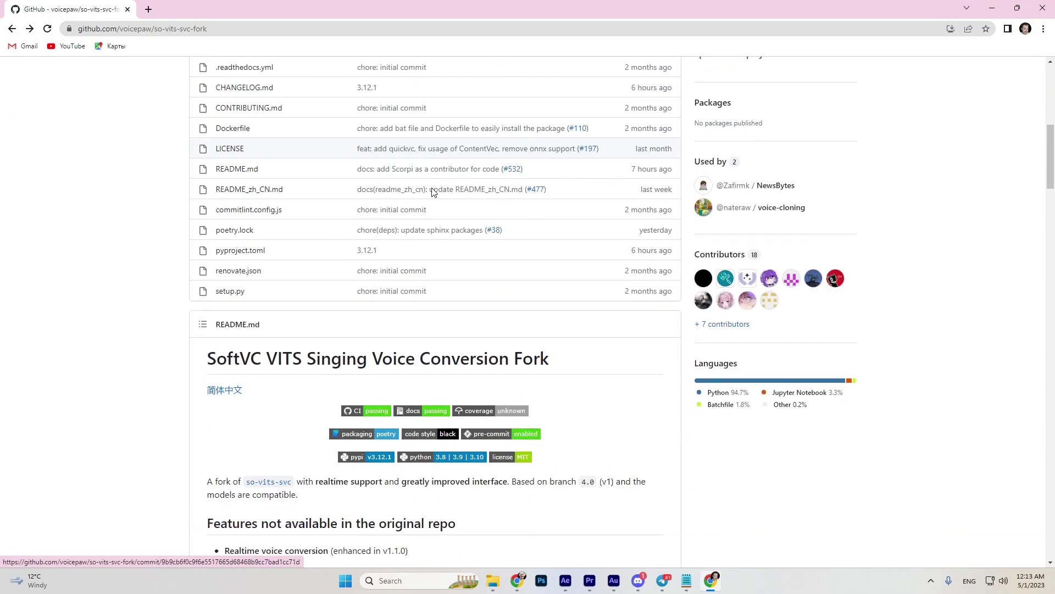
scroll(432, 191, "down", 4)
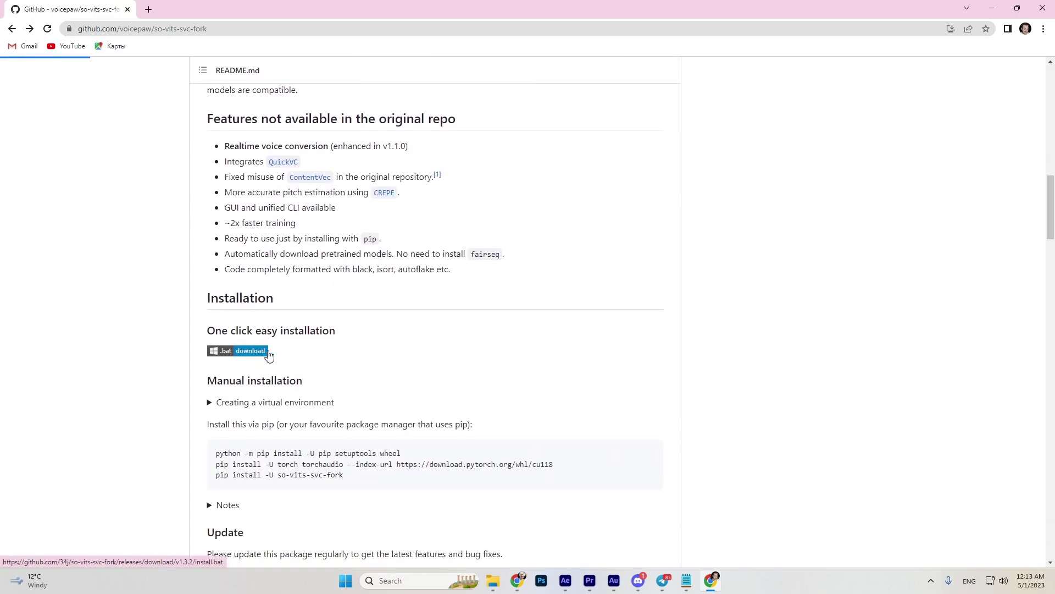
left_click(242, 351)
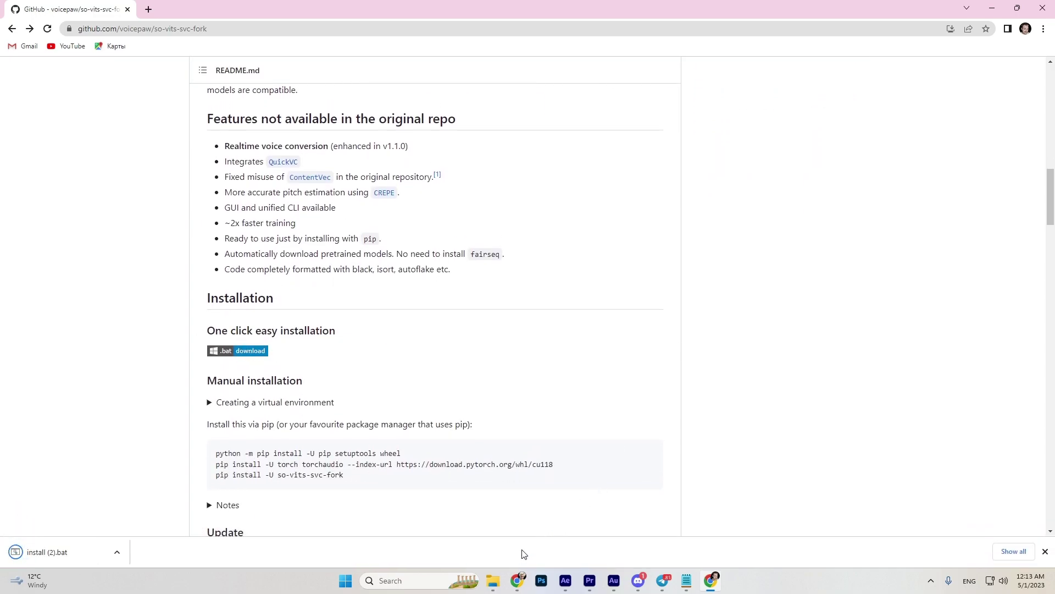
left_click(493, 581)
left_click_drag(620, 429, 109, 144)
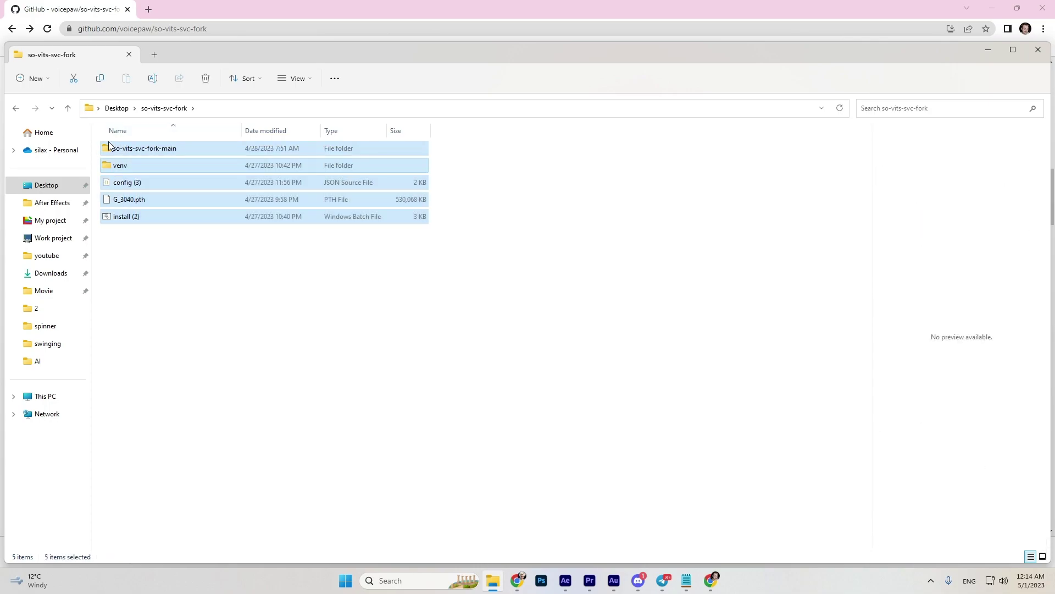
Run install (2).bat to completion, then close the so_vits_svc_fork GUI and command prompt
left_click(172, 303)
left_click_drag(456, 353, 130, 190)
left_click_drag(322, 323, 384, 354)
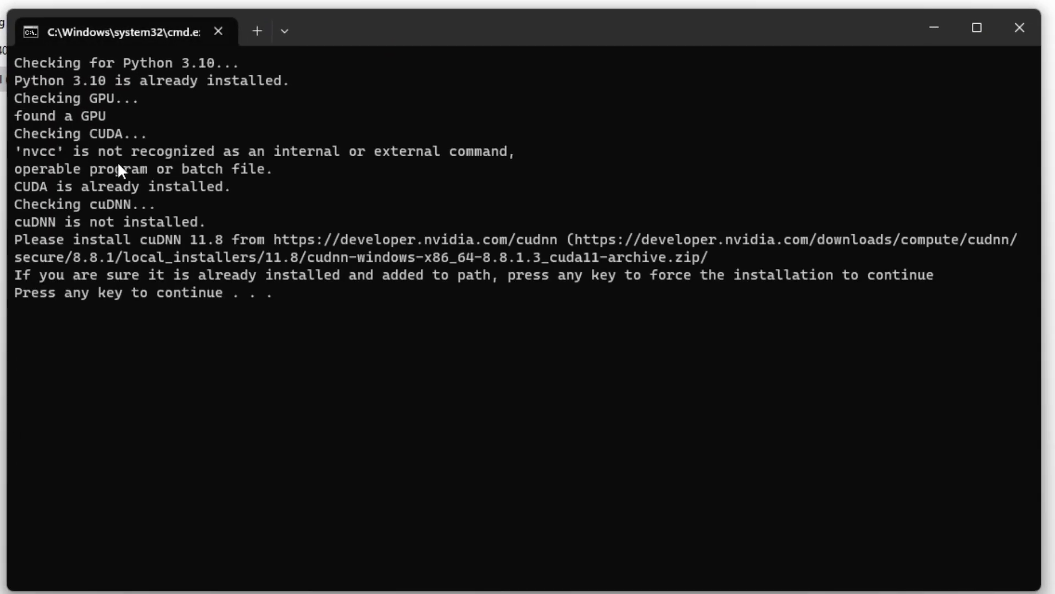
key("Return")
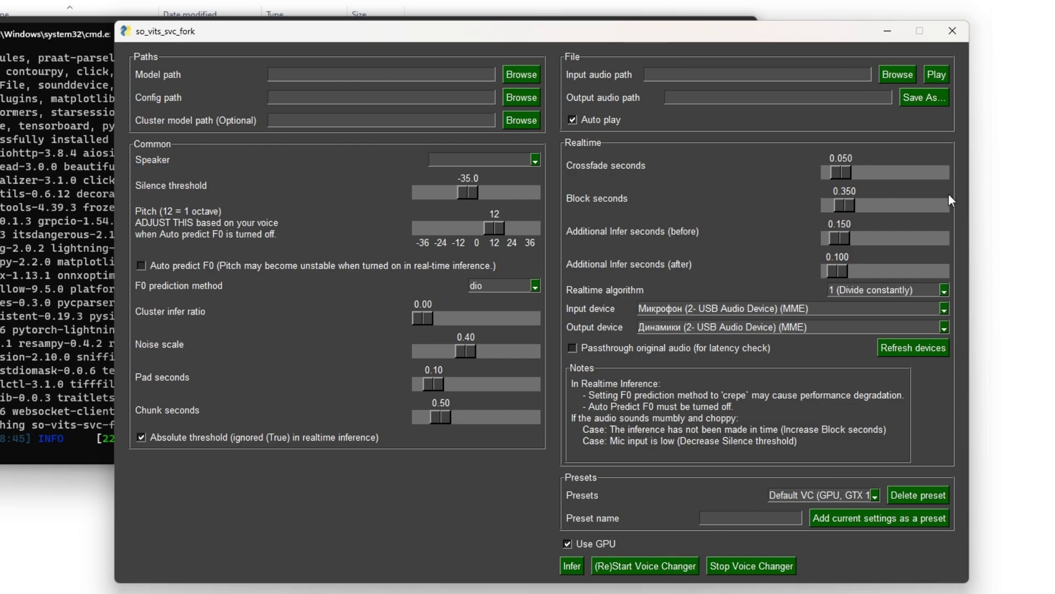
left_click(953, 33)
left_click(684, 77)
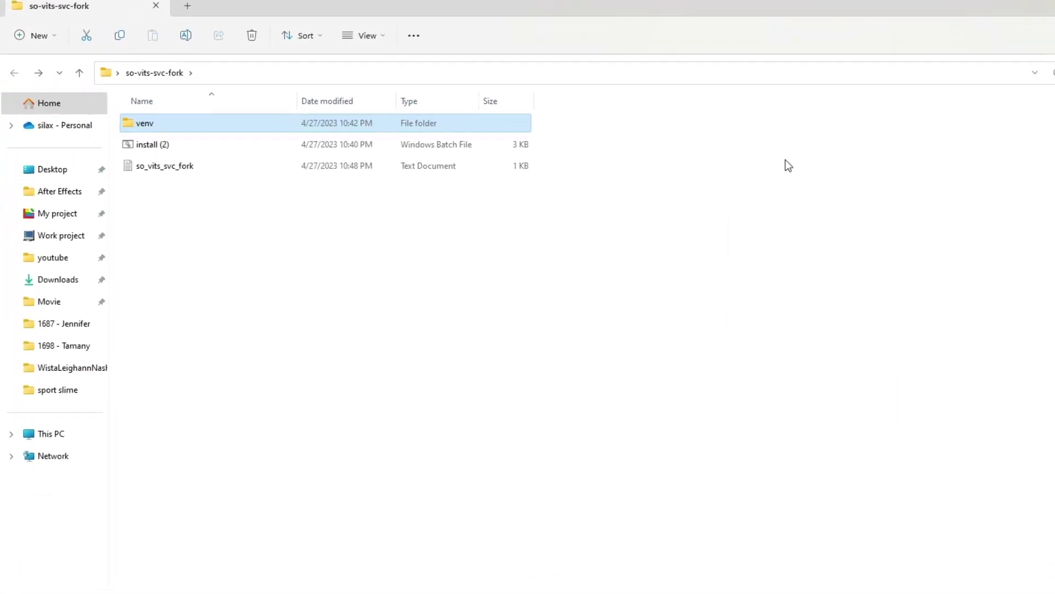
Open the venv\Scripts folder and copy its full path from the address bar
left_click(248, 152)
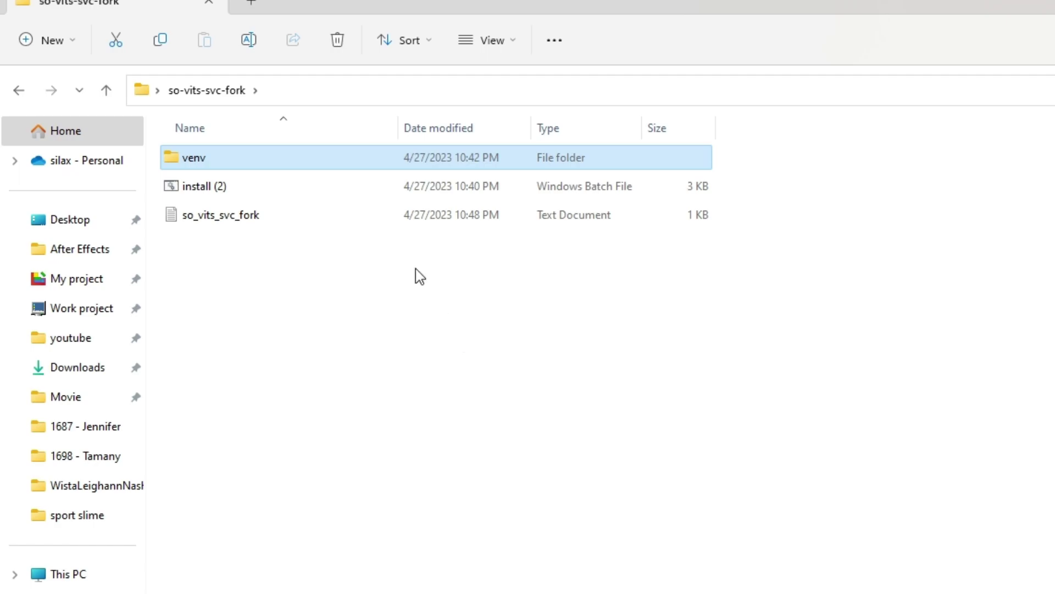
left_click(797, 251)
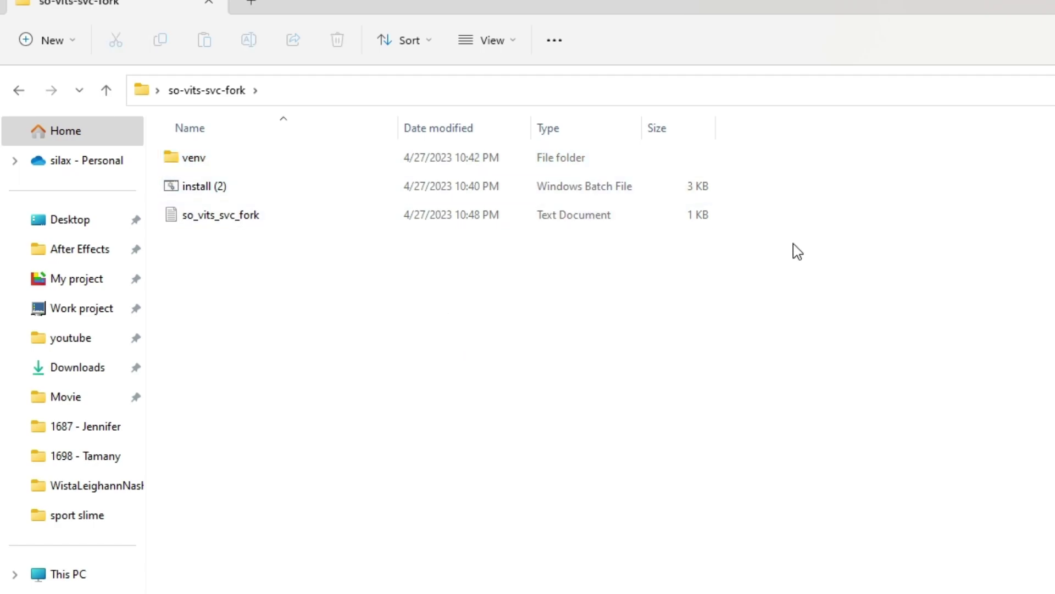
double_click(184, 160)
double_click(275, 225)
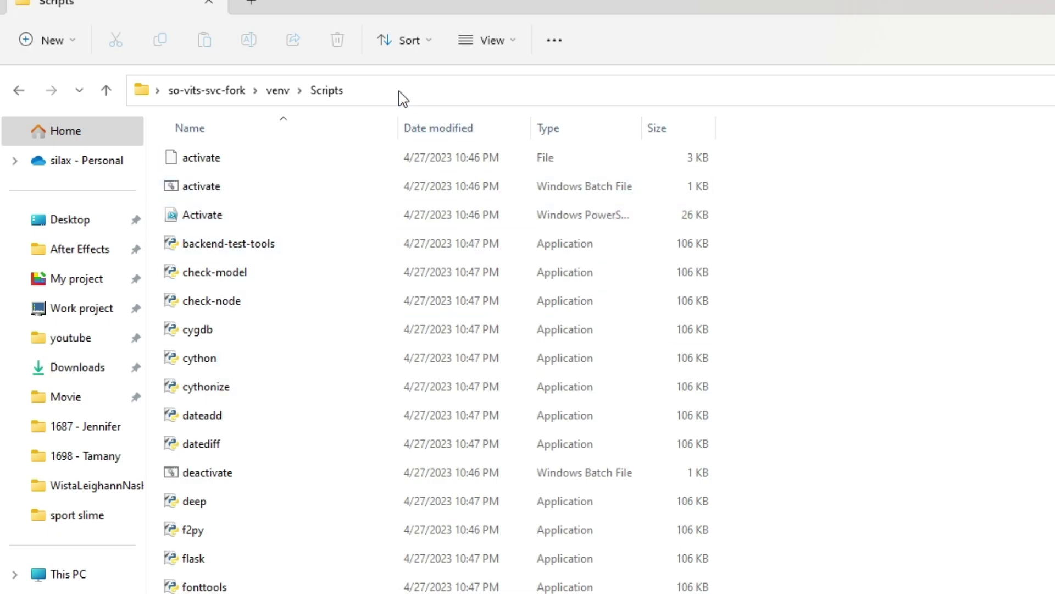
left_click(397, 90)
key("ctrl+c")
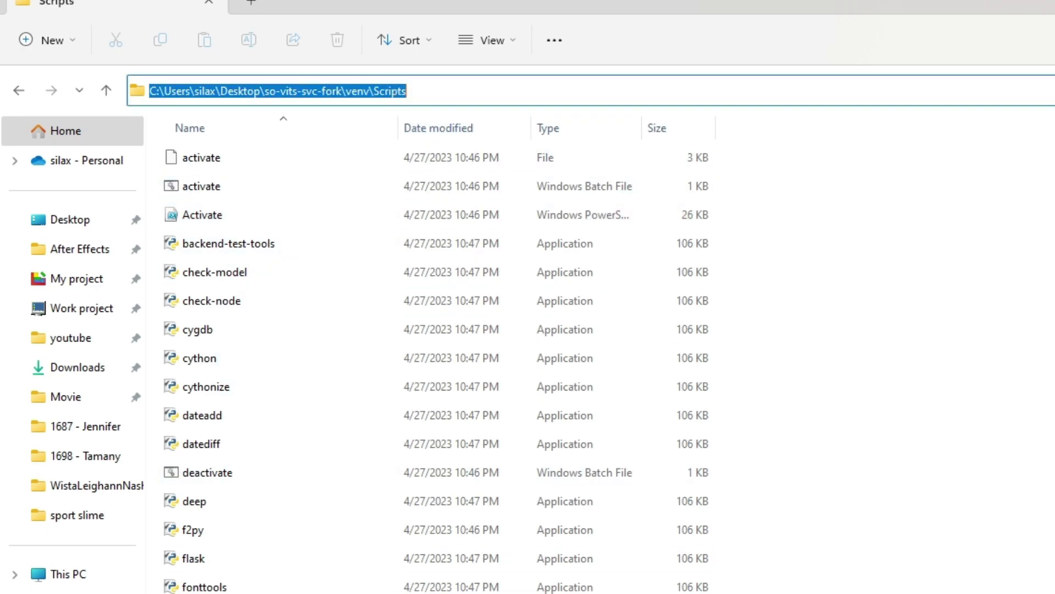
key("super")
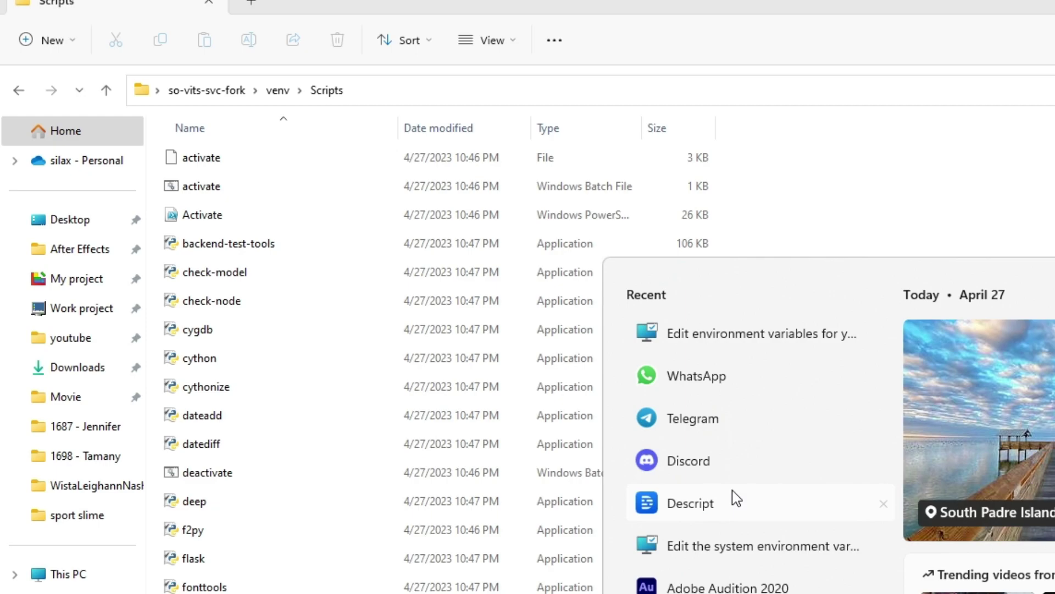
Paste the copied venv\Scripts path as a new entry in the user Path environment variable
type("edi")
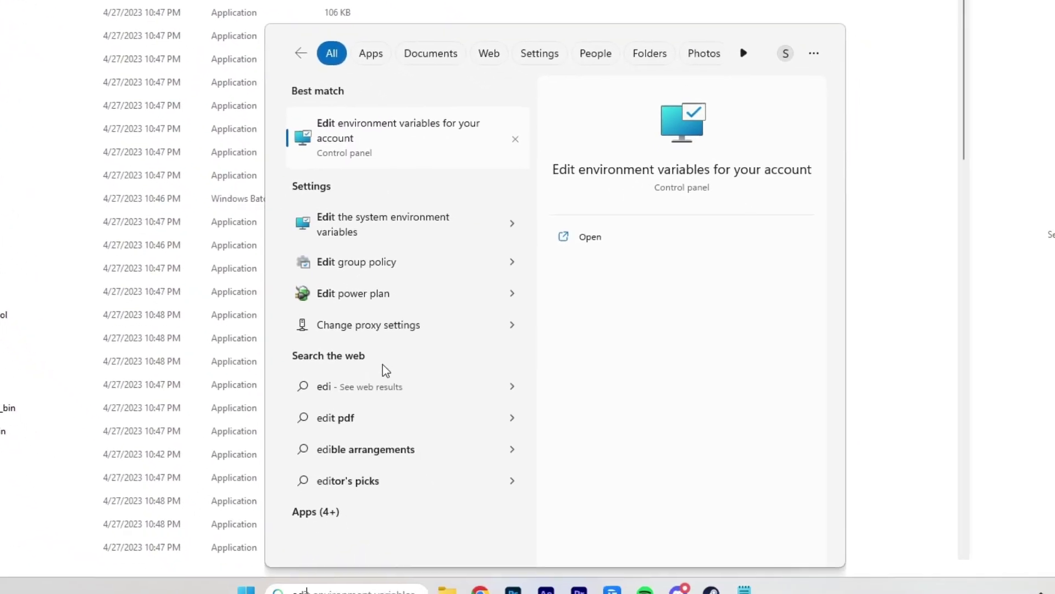
left_click(368, 135)
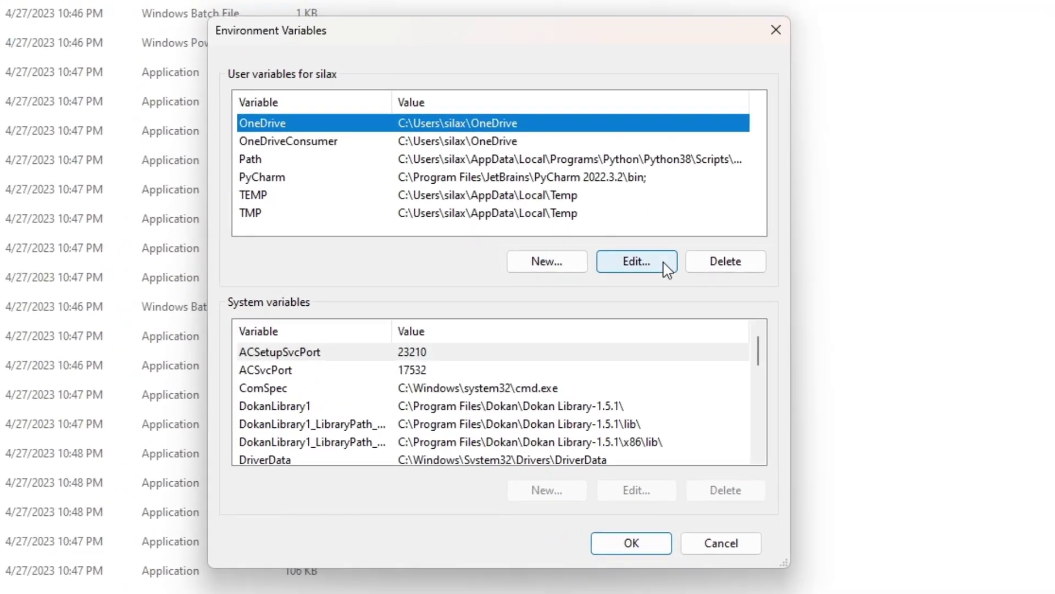
left_click(250, 165)
left_click(610, 268)
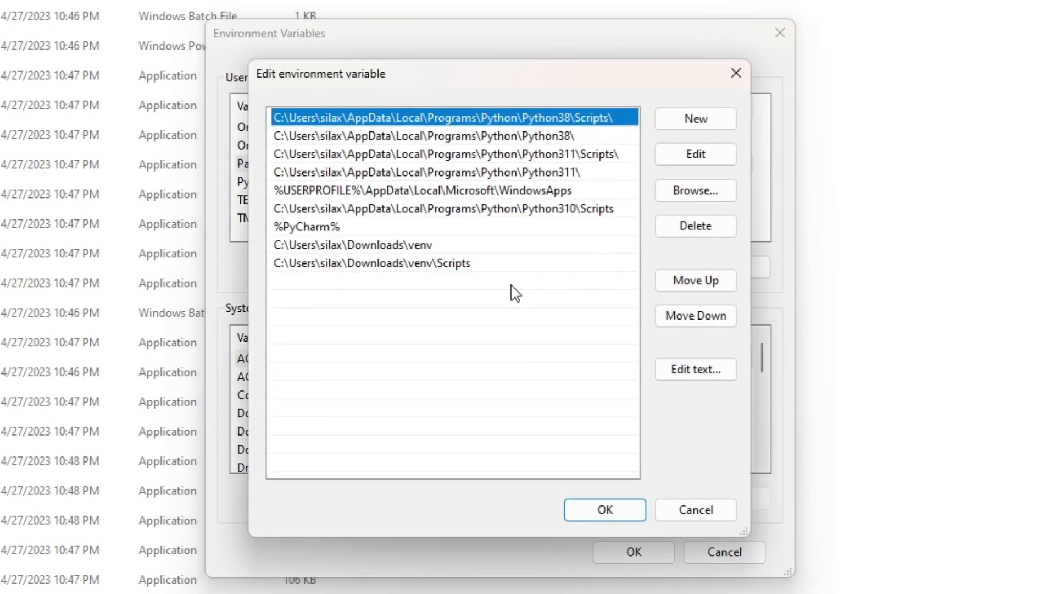
left_click(665, 127)
key("ctrl+v")
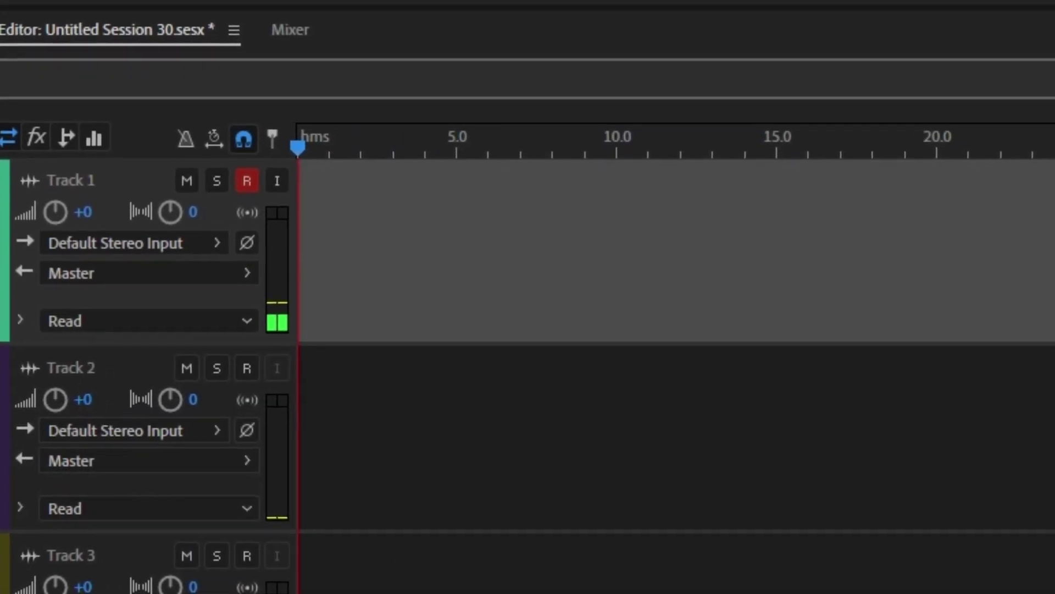
Record a roughly 6.5-second test clip on Track 1 and select the new Track 1_001 clip
key("shift+space")
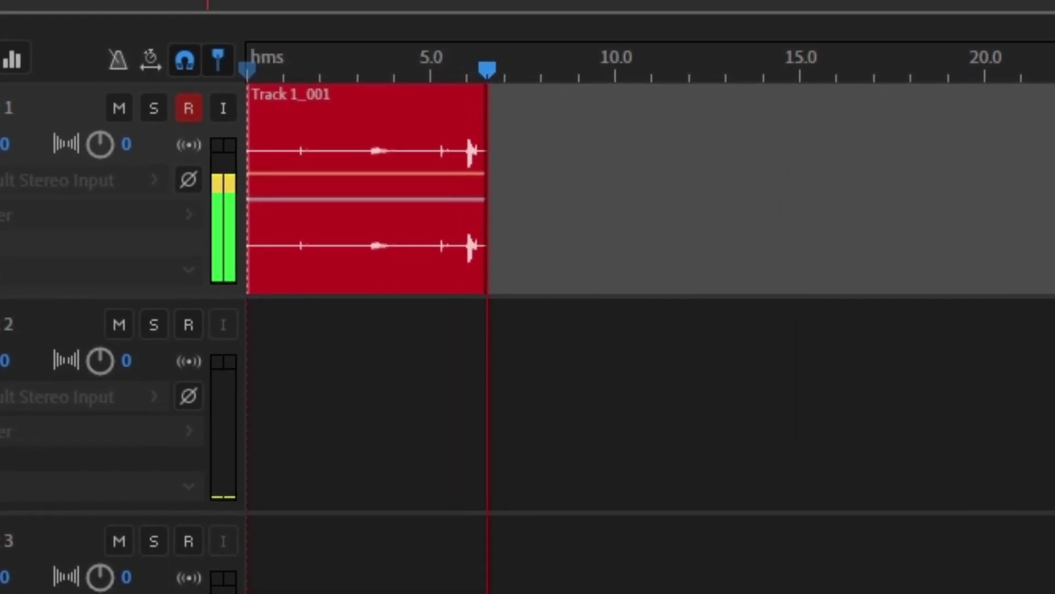
key("space")
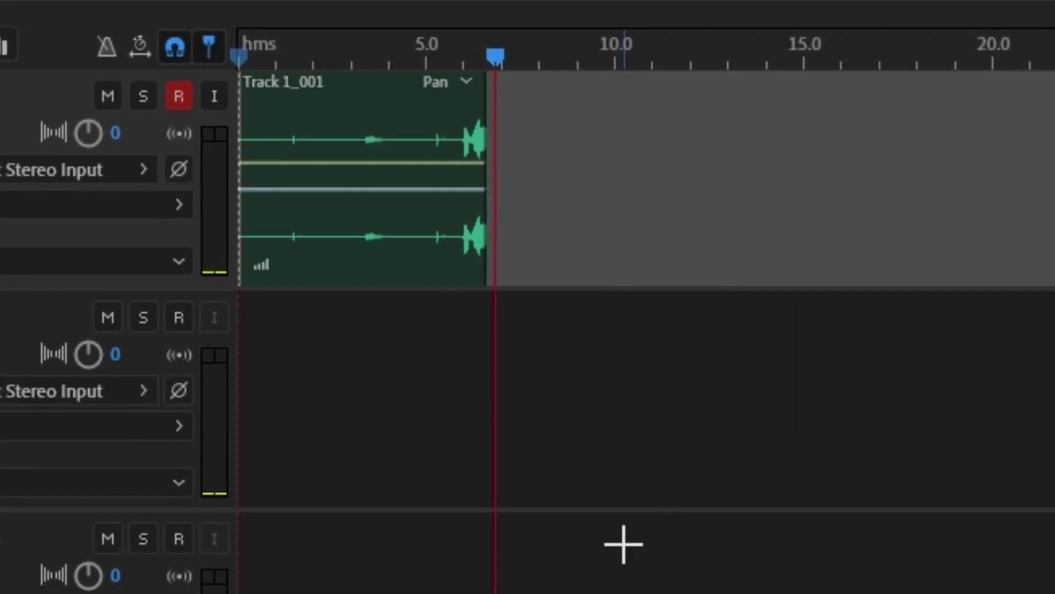
left_click(404, 206)
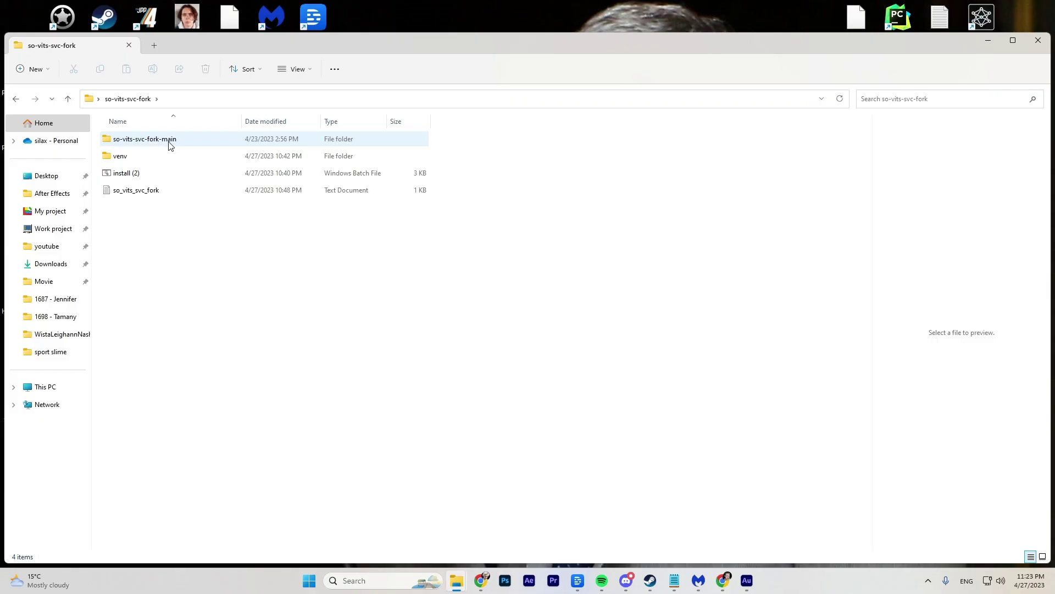
Open so-vits-svc-fork-main\tests, peek inside dataset_raw_raw, then return to tests
double_click(163, 140)
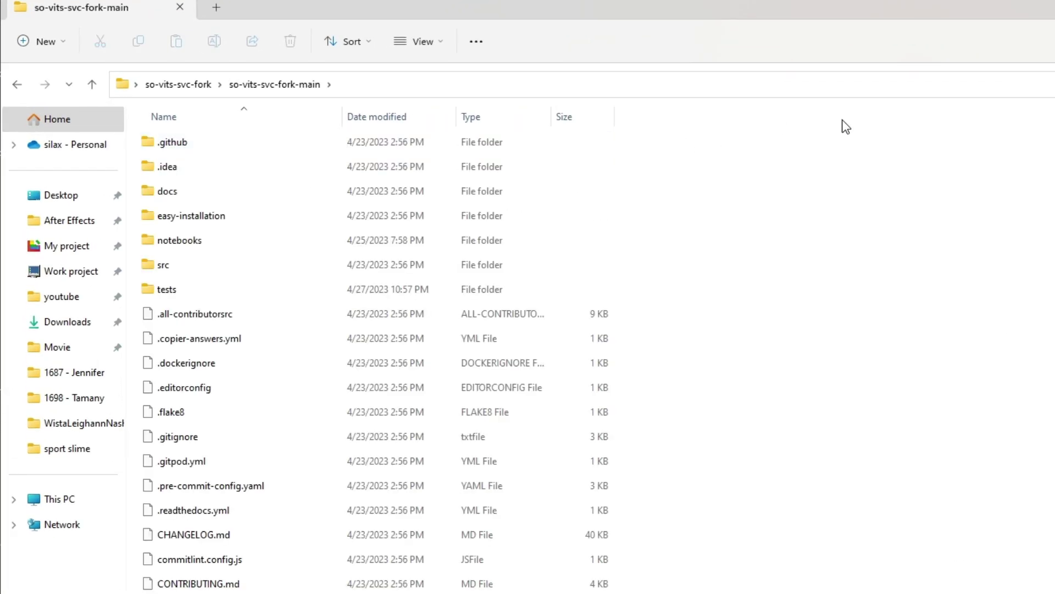
double_click(167, 294)
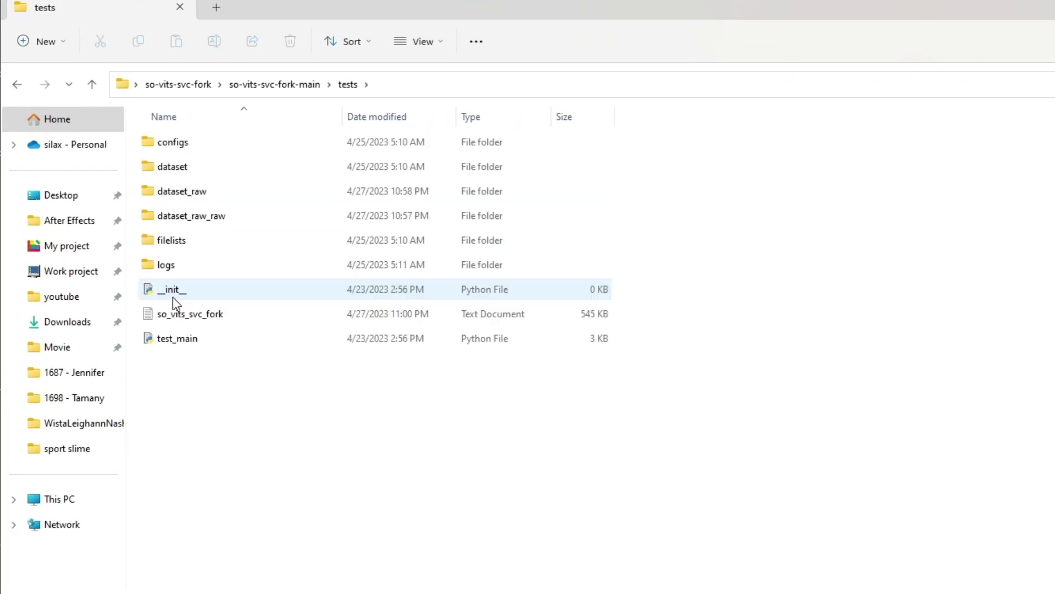
left_click(220, 222)
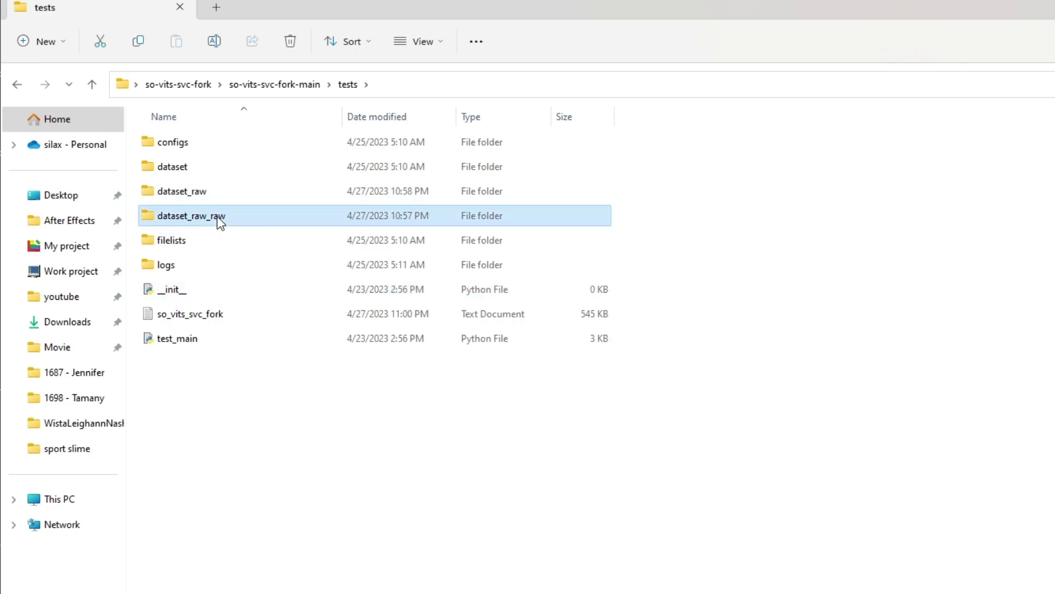
double_click(221, 222)
left_click(17, 84)
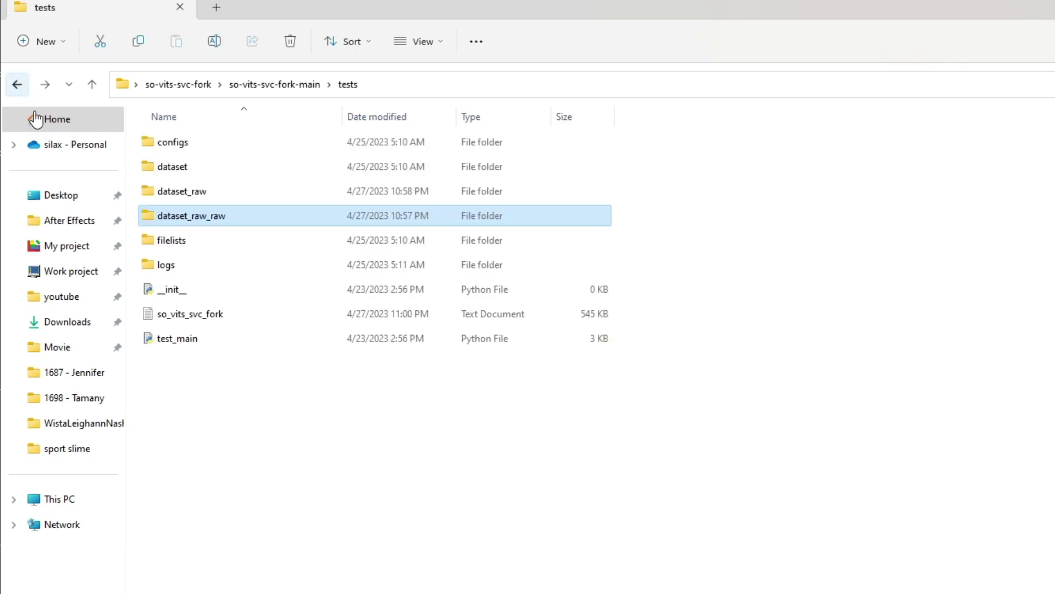
left_click(166, 429)
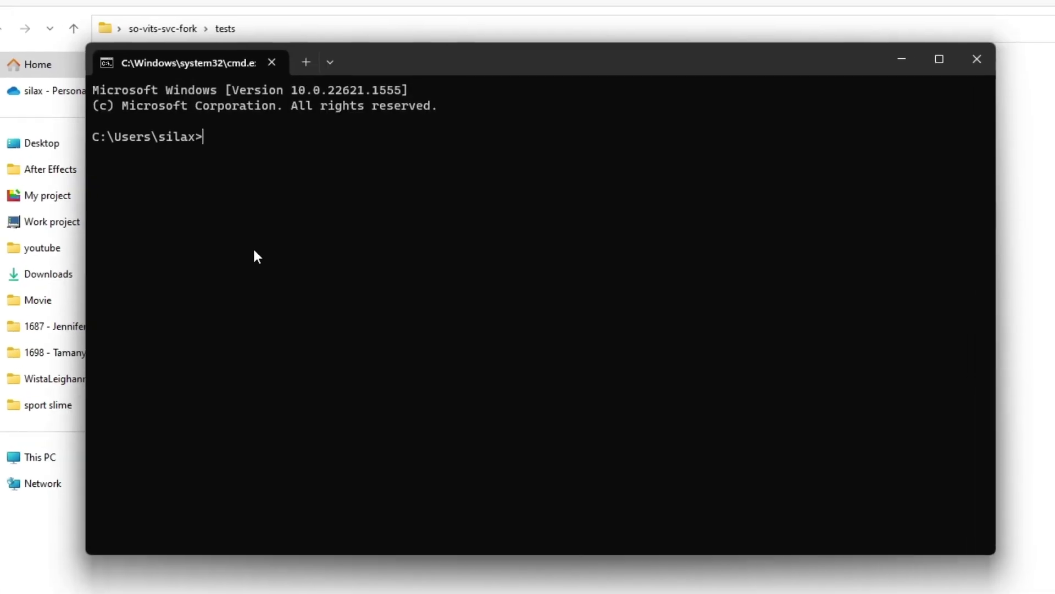
Change Command Prompt to the tests folder with cd and the pasted path, then open dataset_raw
type("cd")
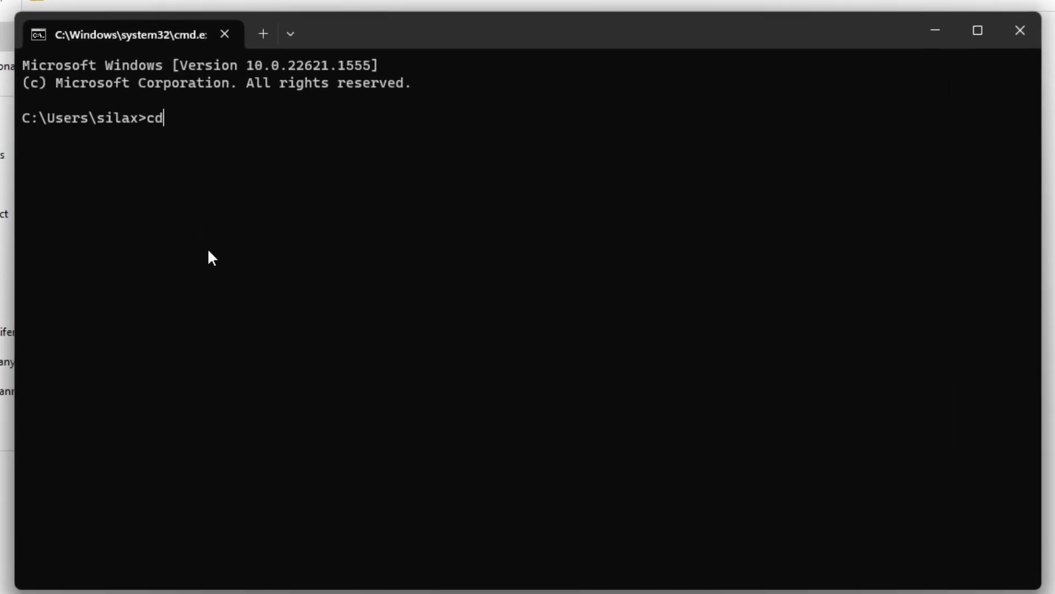
type("C:\\Users\\silax\\Desktop\\so-vits-svc-fork\\tests")
key("Return")
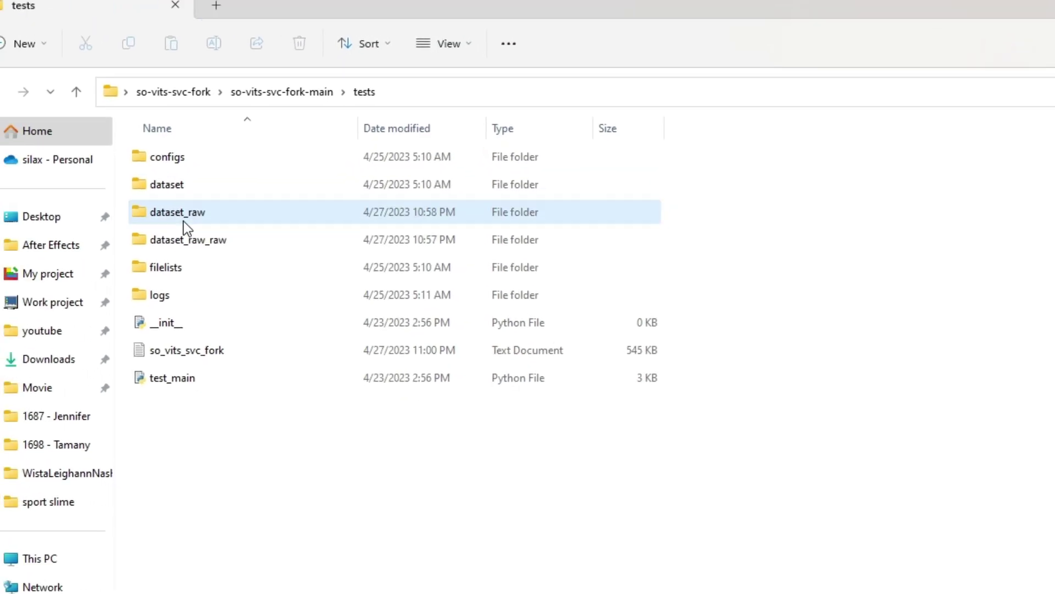
double_click(193, 218)
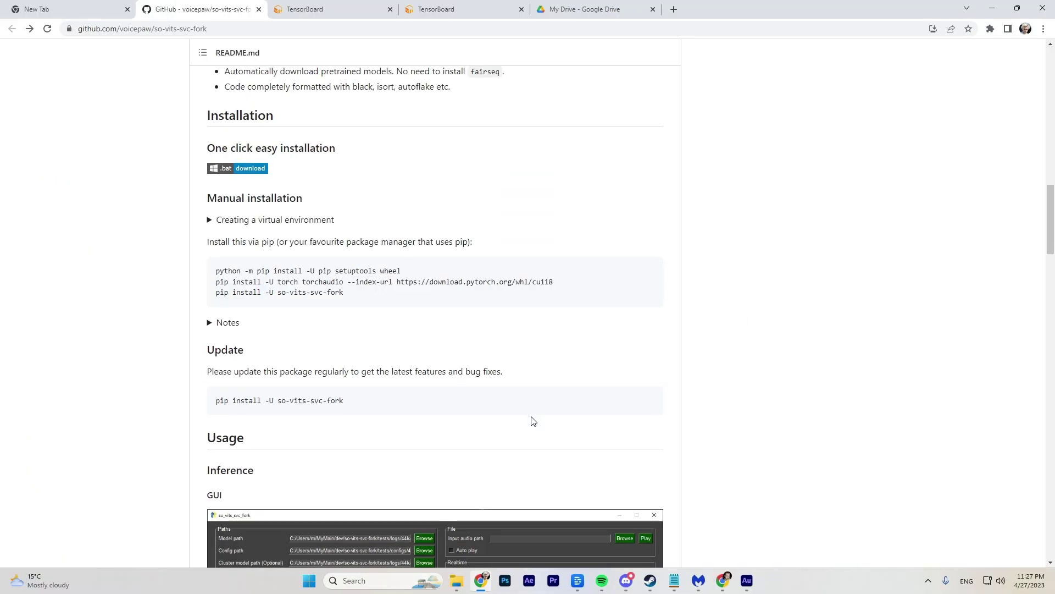
scroll(509, 407, "down", 3)
Open so-vits-svc-fork-4.0.ipynb in Colab from the README, check the signed-in account, and expand Installation
scroll(484, 313, "down", 15)
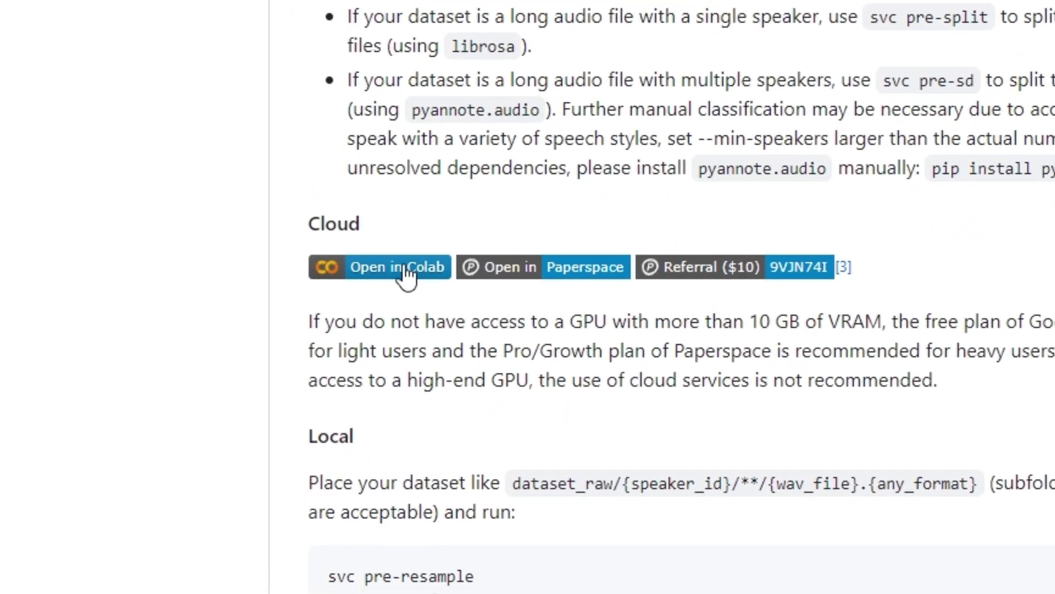
left_click(405, 269)
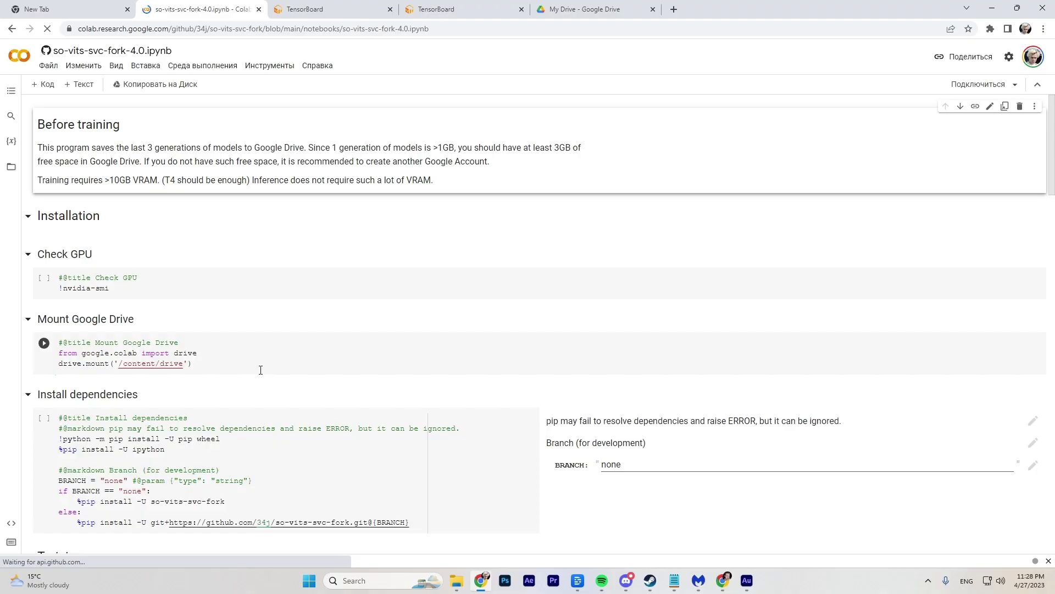
left_click(1033, 56)
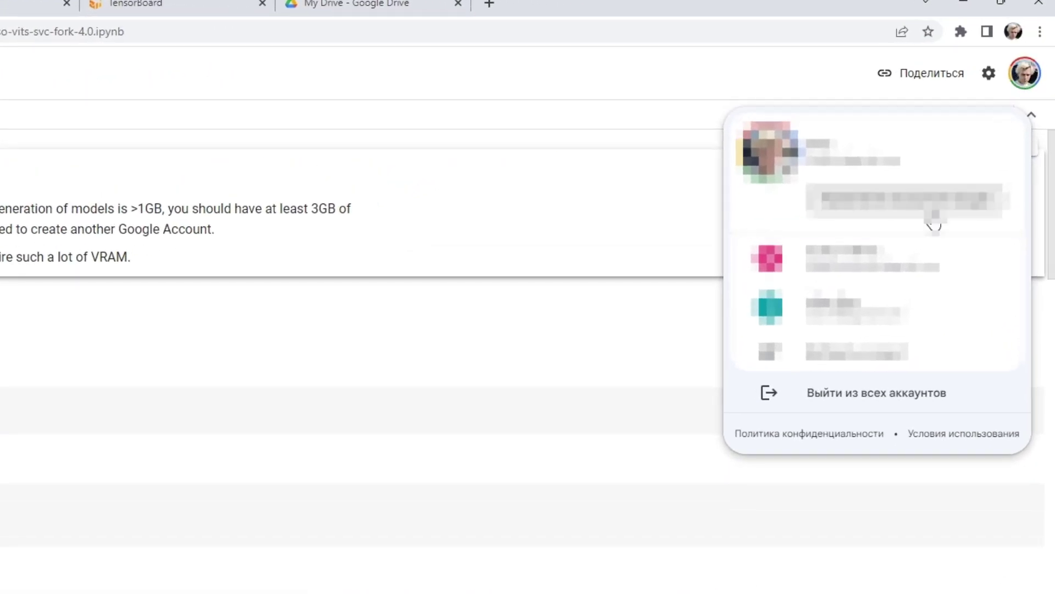
key("Escape")
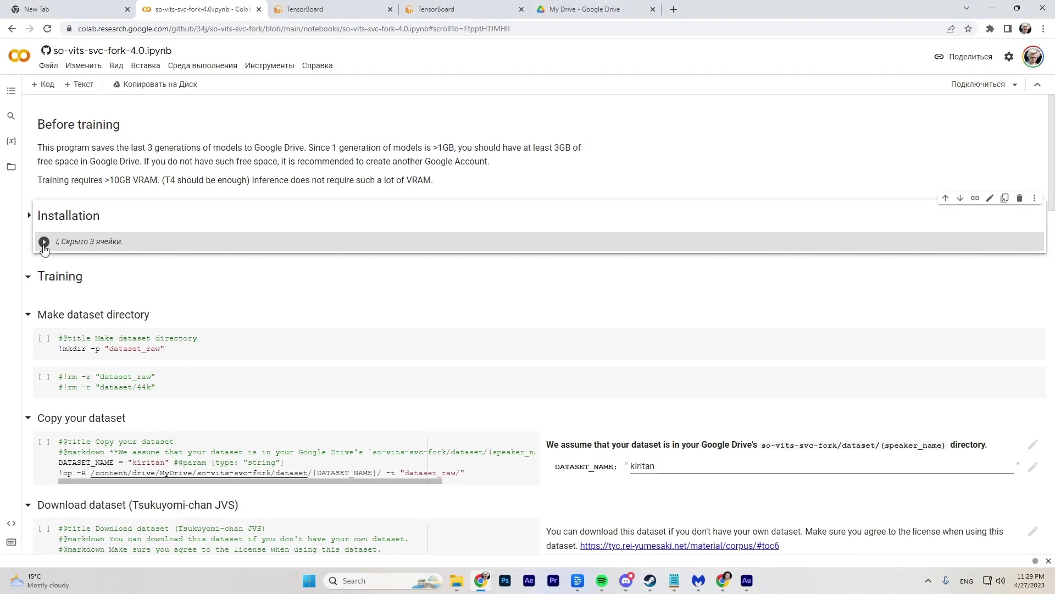
left_click(29, 214)
left_click(29, 215)
scroll(44, 250, "down", 3)
left_click_drag(36, 245, 149, 239)
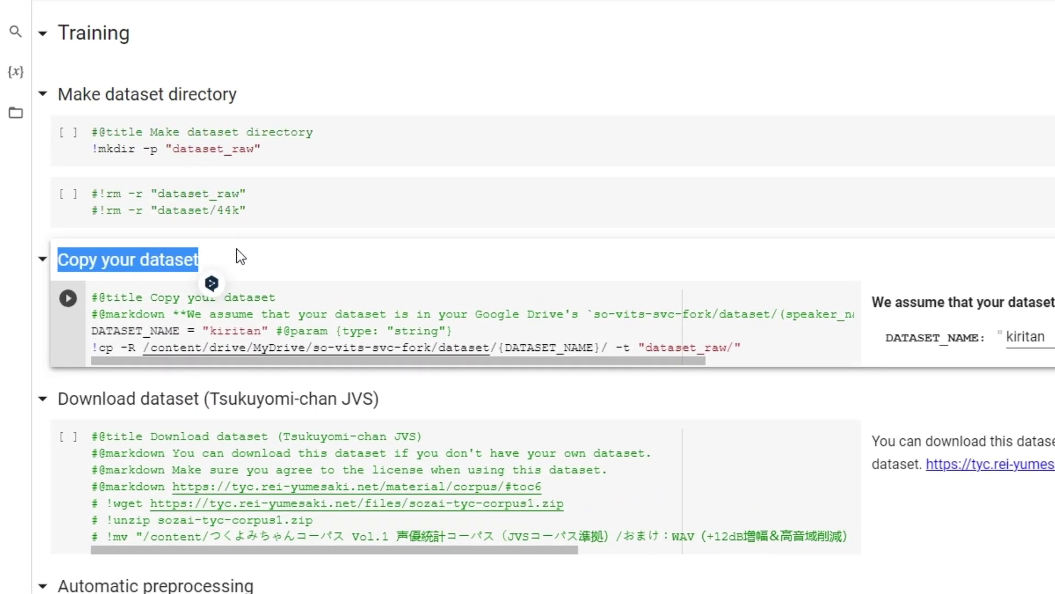
left_click(282, 263)
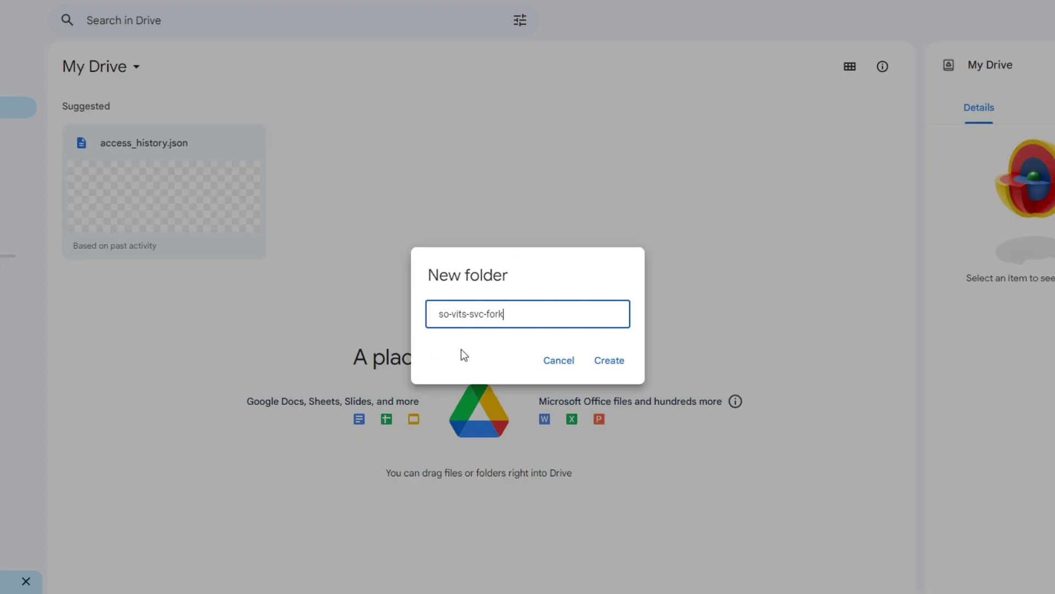
Create so-vits-svc-fork, then dataset inside it, then the speaker's folder in Google Drive
left_click(609, 361)
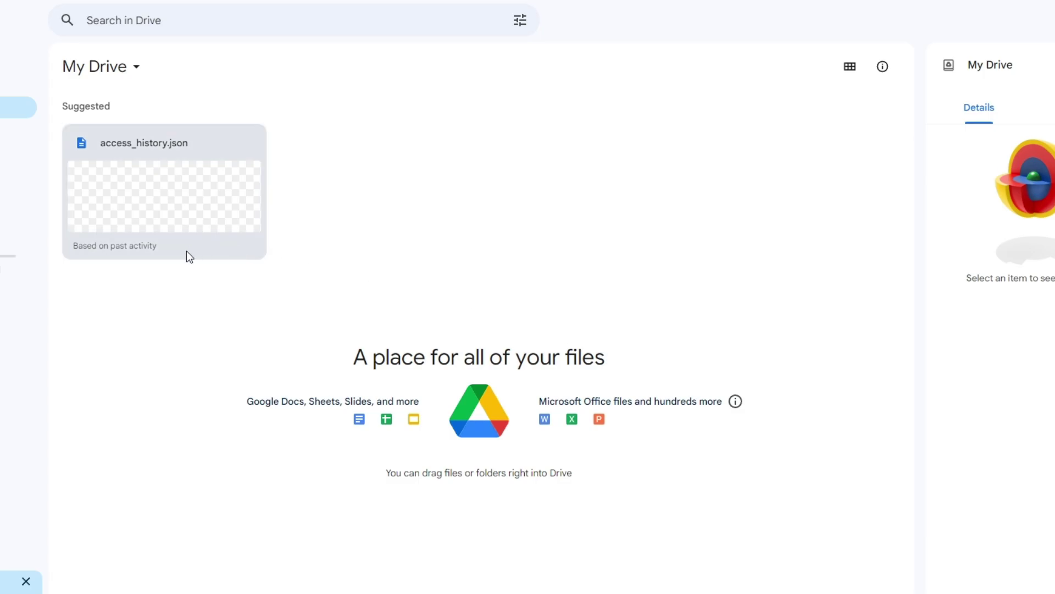
double_click(227, 318)
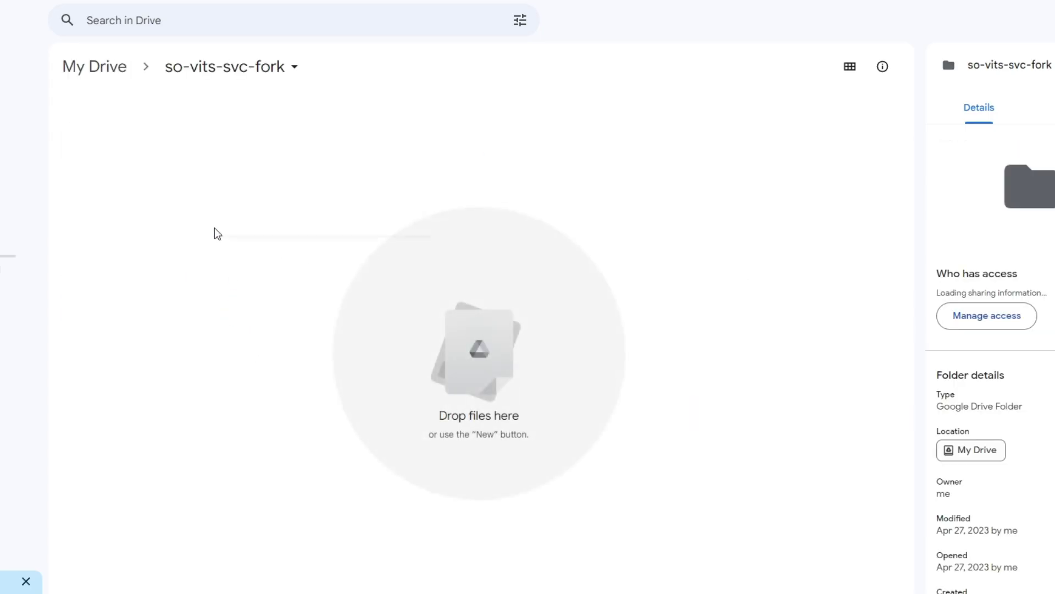
right_click(214, 227)
left_click(338, 242)
type("dataset")
key("Return")
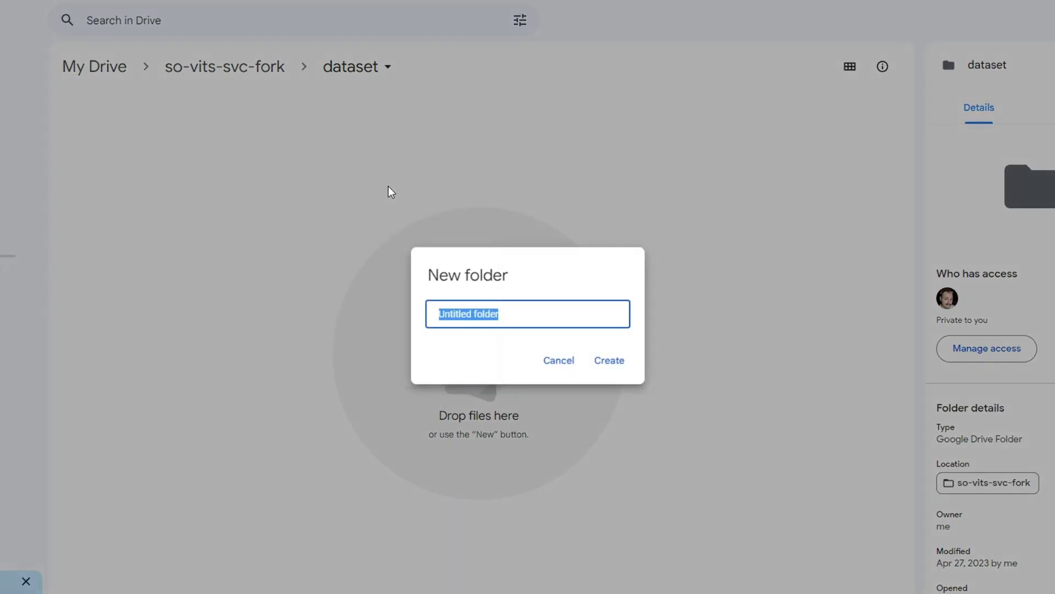
type("silax")
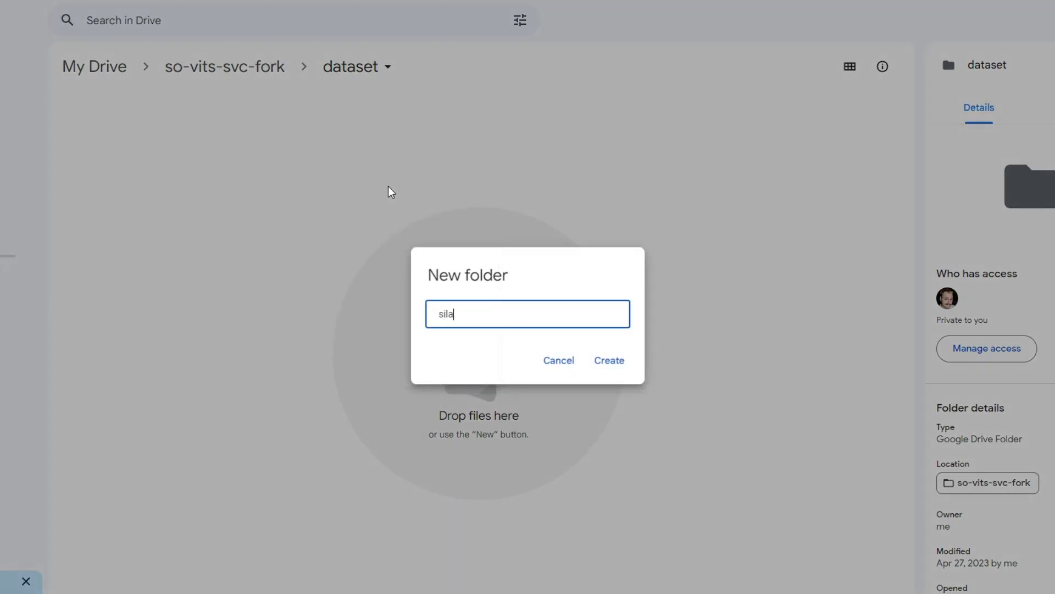
key("Return")
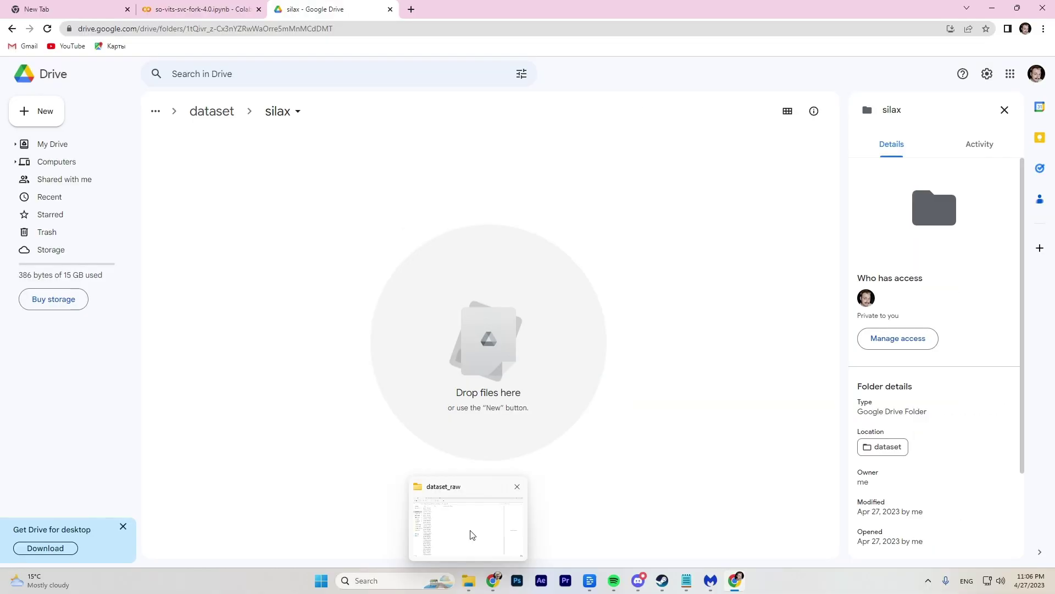
left_click(470, 534)
Drag all 74 clips from dataset_raw into the Drive speaker folder
key("ctrl+a")
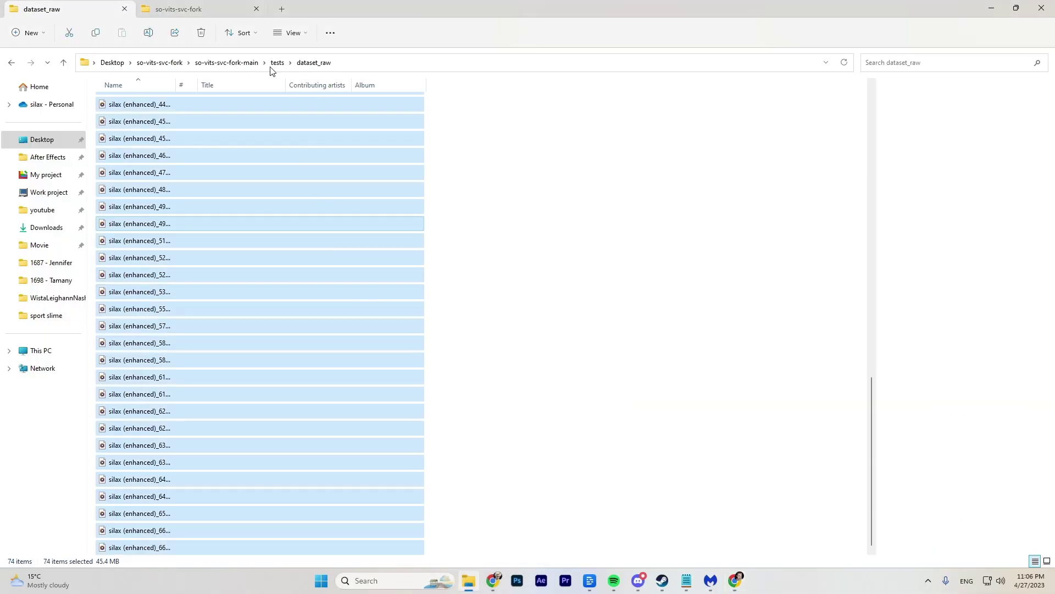
left_click_drag(396, 11, 879, 87)
left_click_drag(688, 209, 294, 222)
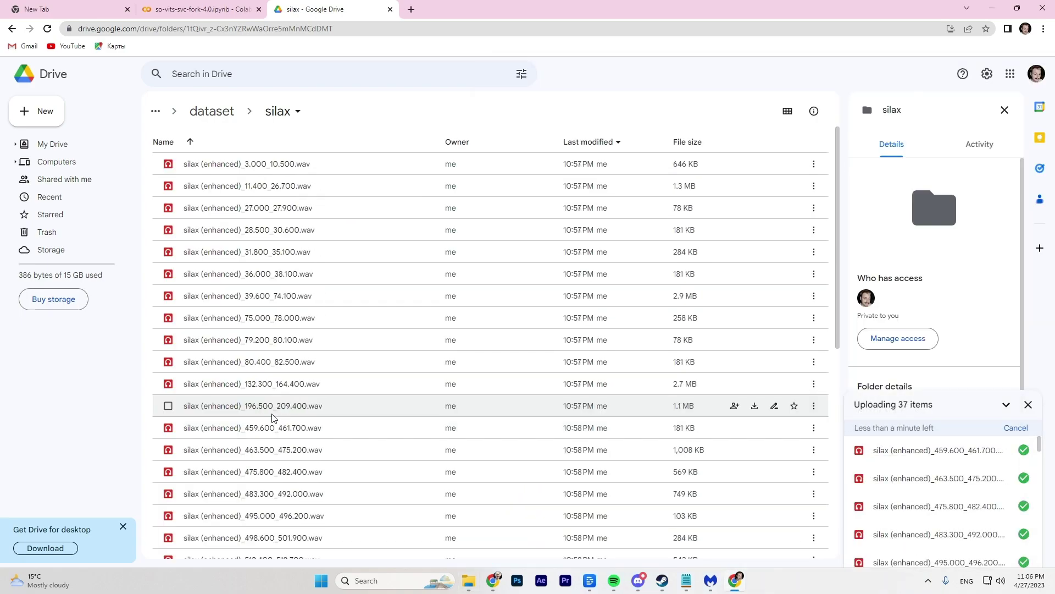
Set DATASET_NAME in Colab's Copy your dataset cell to the speaker folder's name instead of kiritan
left_click(201, 8)
scroll(550, 330, "down", 3)
left_click_drag(660, 314, 587, 323)
type("silax")
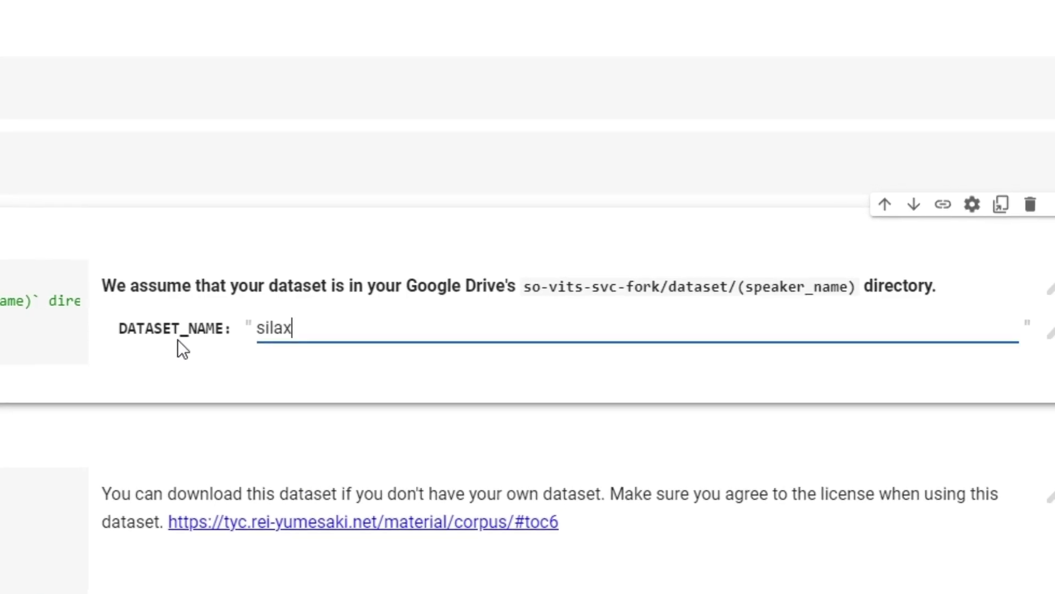
Run all nine collapsed Training cells at once so the Train cell starts and TensorBoard loads
left_click(29, 233)
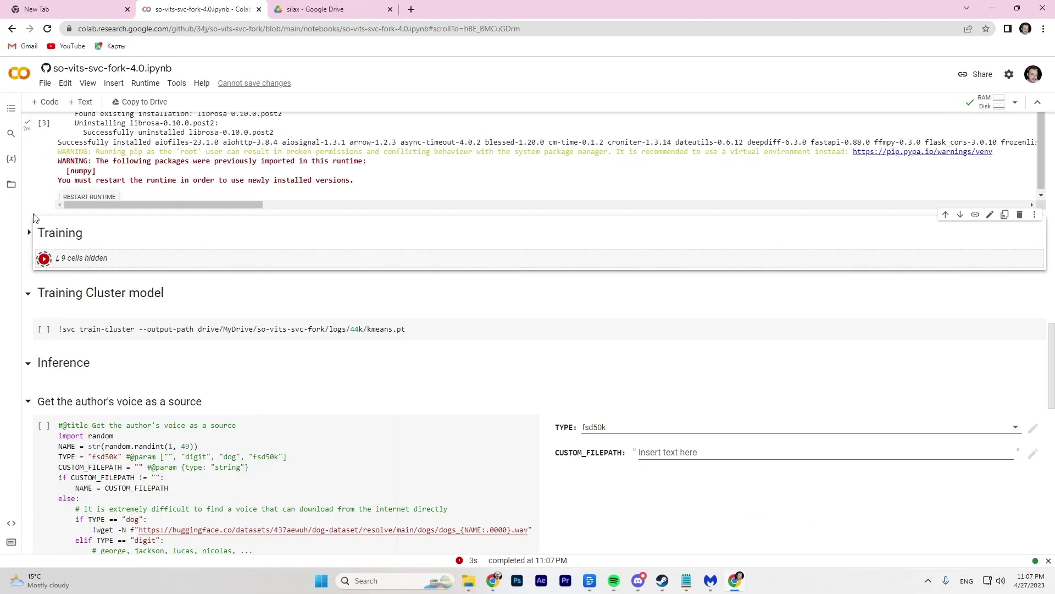
left_click(28, 233)
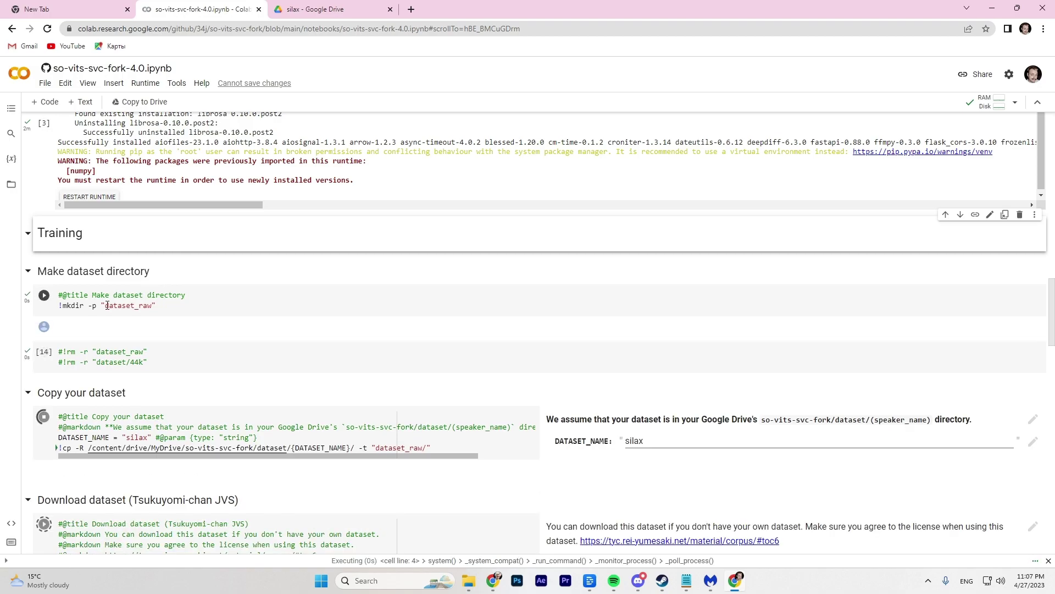
scroll(98, 334, "down", 2)
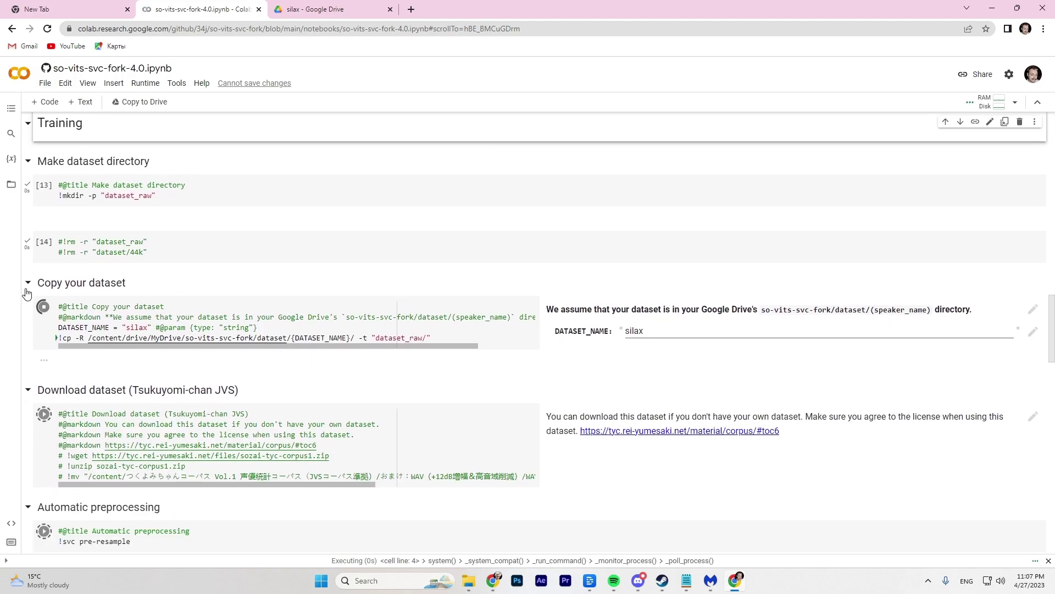
scroll(58, 265, "up", 1)
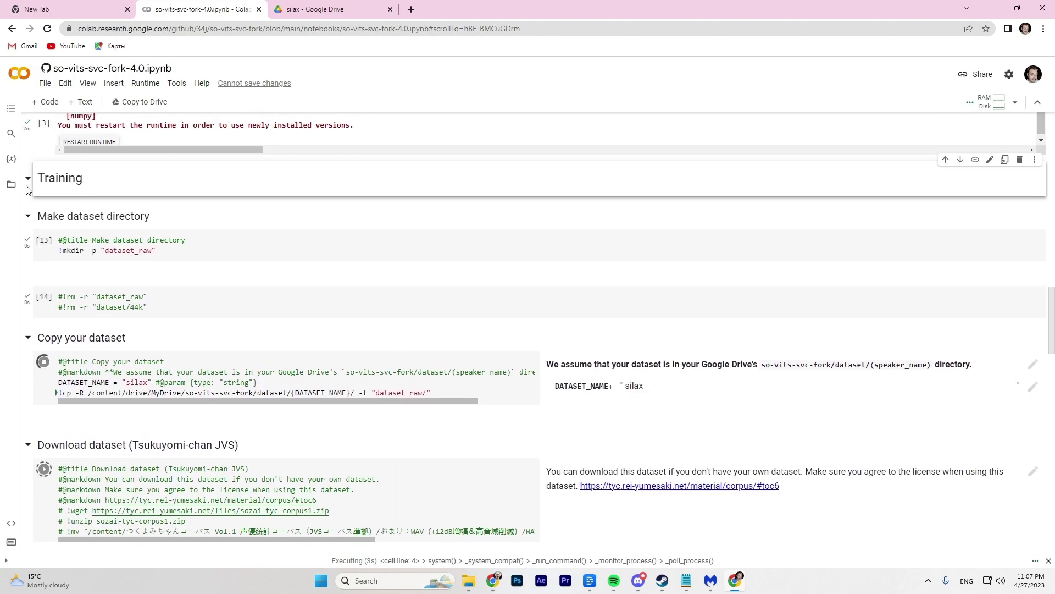
scroll(75, 276, "down", 2)
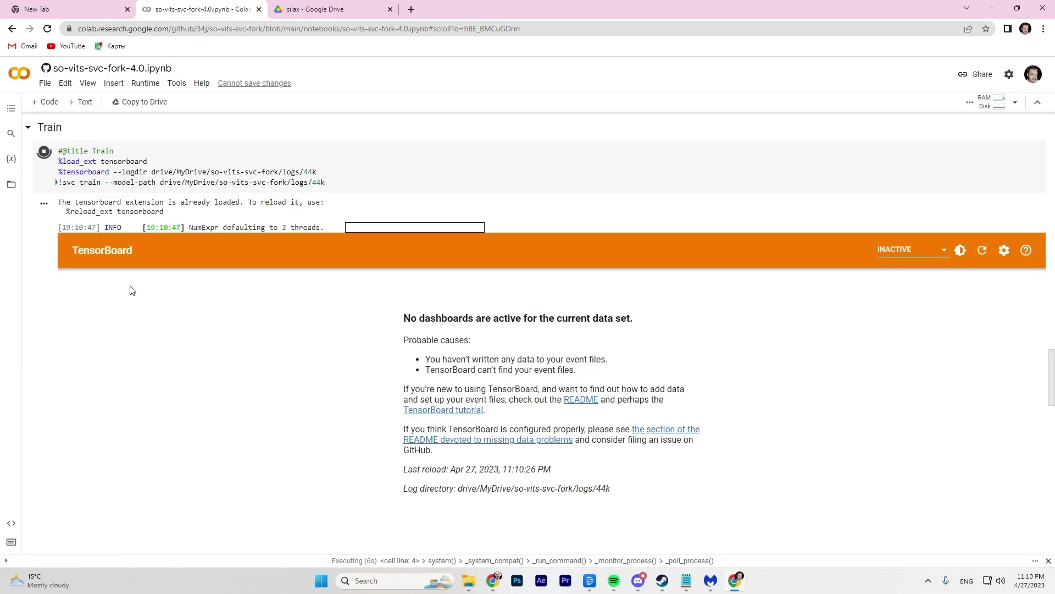
Clear the Train cell's TensorBoard output and check RAM, GPU (12.4 of 15.0 GB) and disk usage
left_click(44, 203)
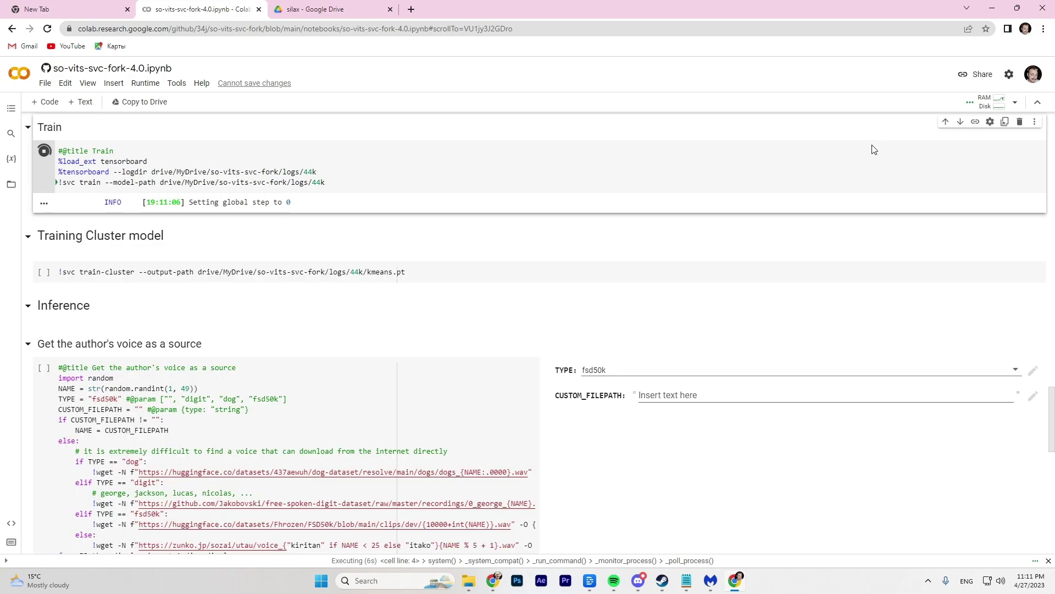
left_click(44, 203)
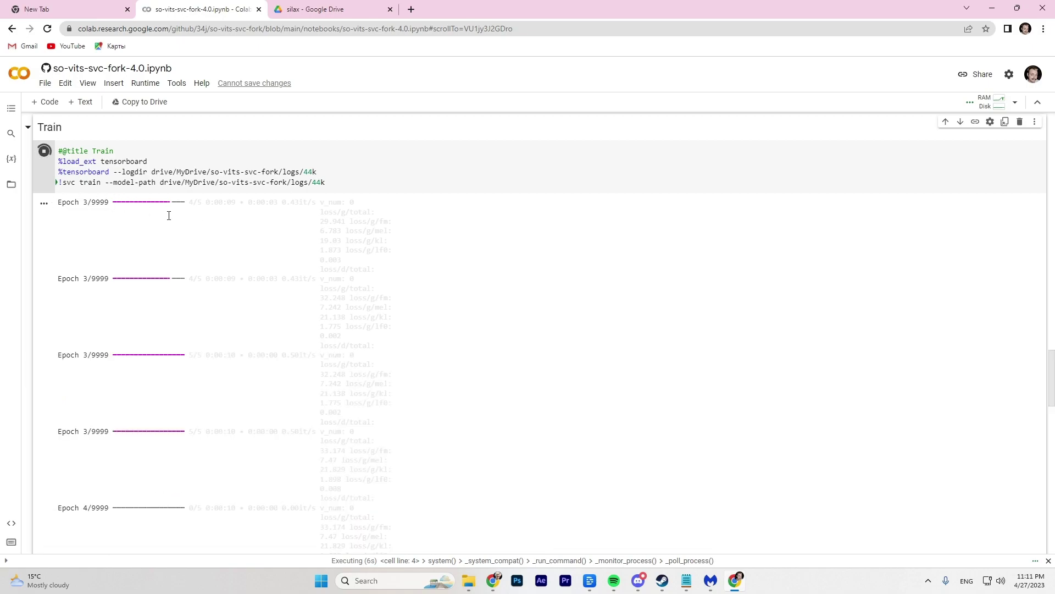
scroll(169, 221, "down", 4)
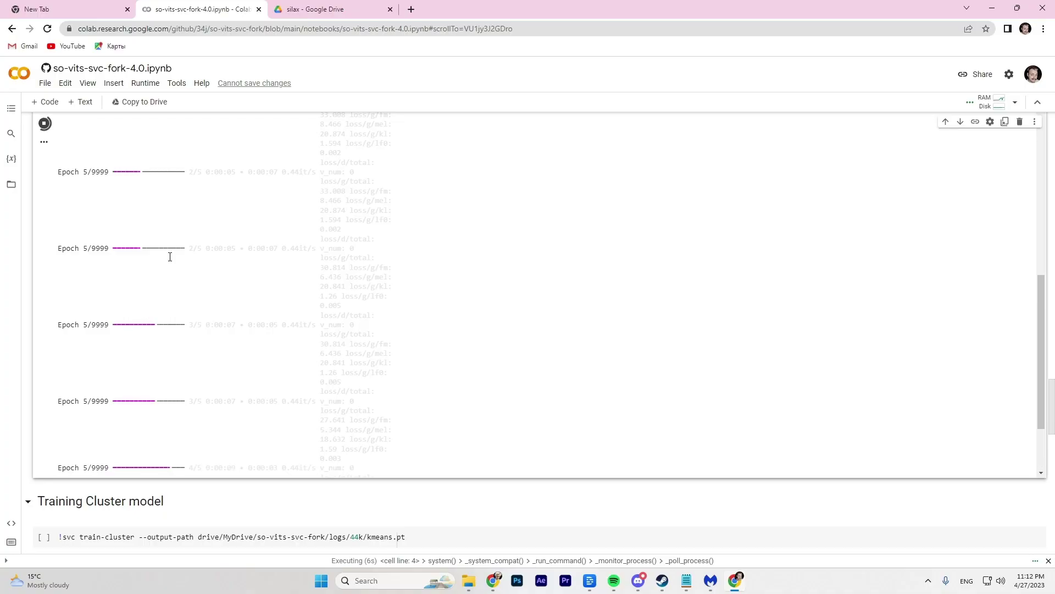
left_click(994, 106)
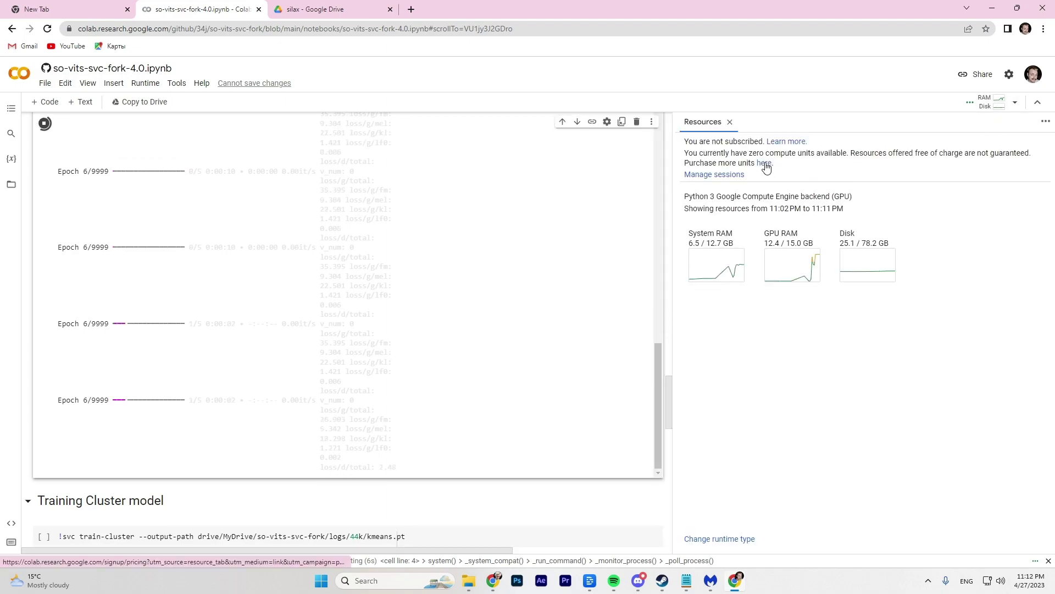
left_click(764, 164)
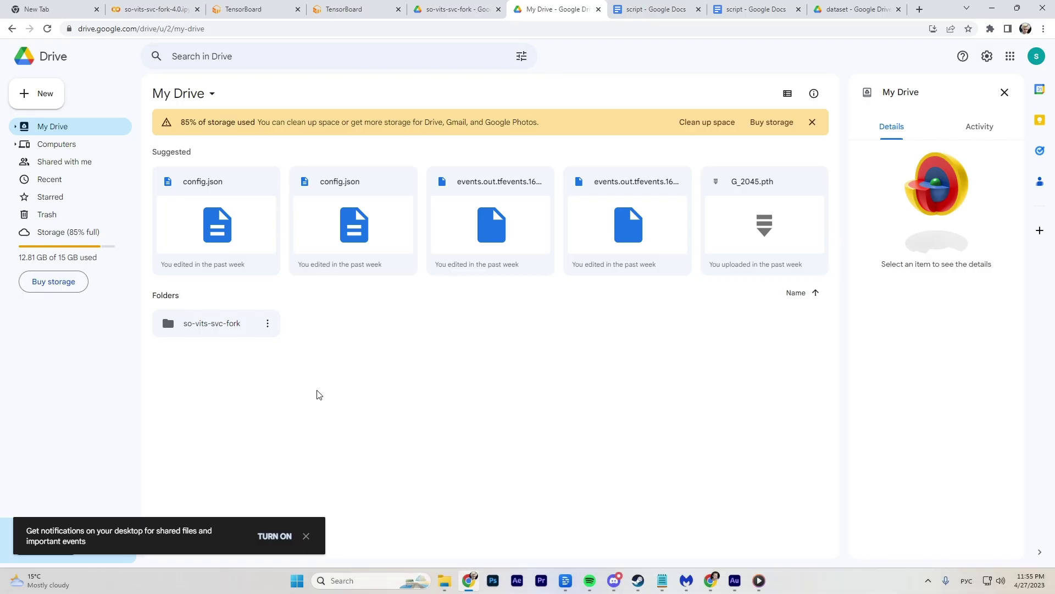
Open so-vits-svc-fork > logs > 44k in Drive and select the newest checkpoint files
double_click(217, 324)
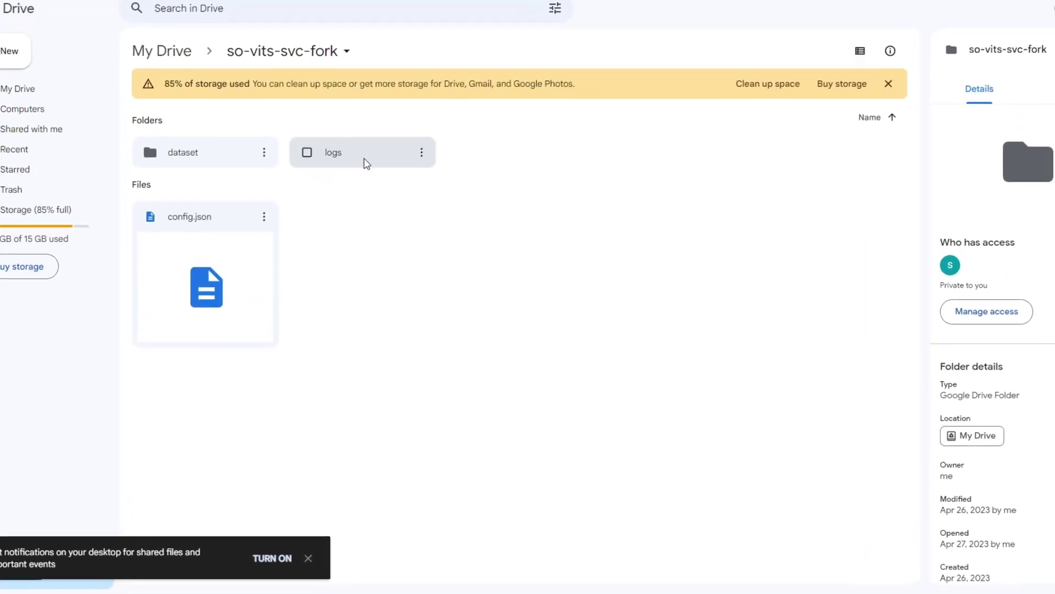
double_click(364, 163)
double_click(236, 156)
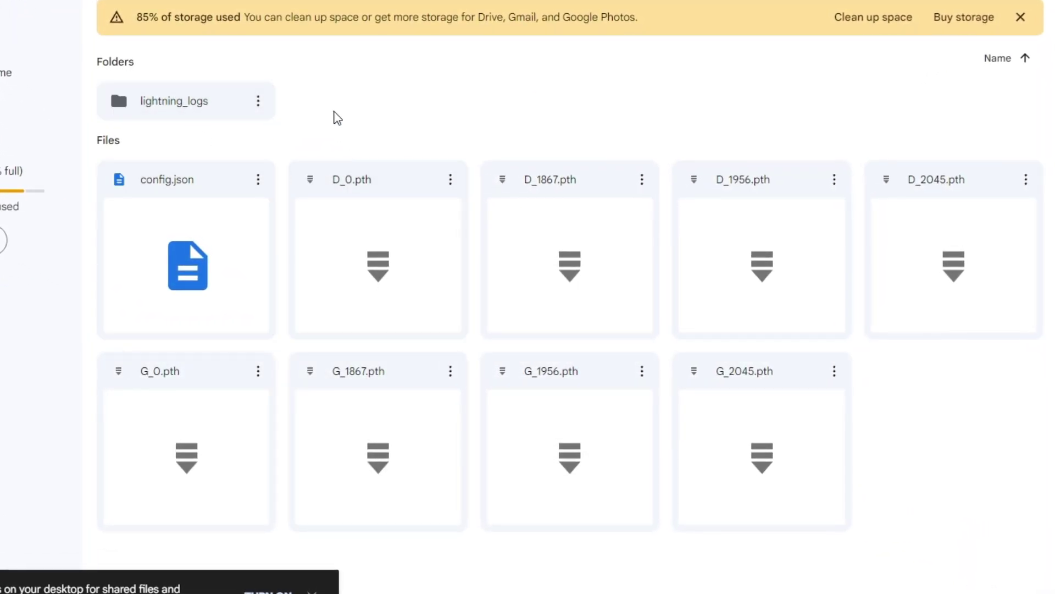
left_click_drag(337, 118, 947, 488)
left_click(976, 526)
left_click_drag(1039, 529, 973, 398)
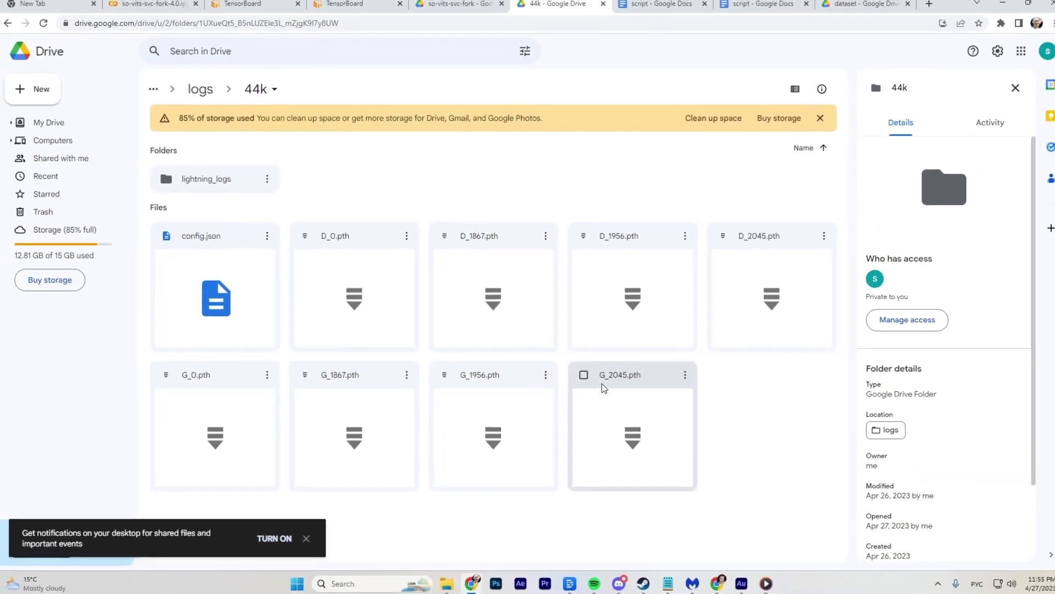
Download the G_2045.pth model and config.json from the 44k folder
left_click(685, 374)
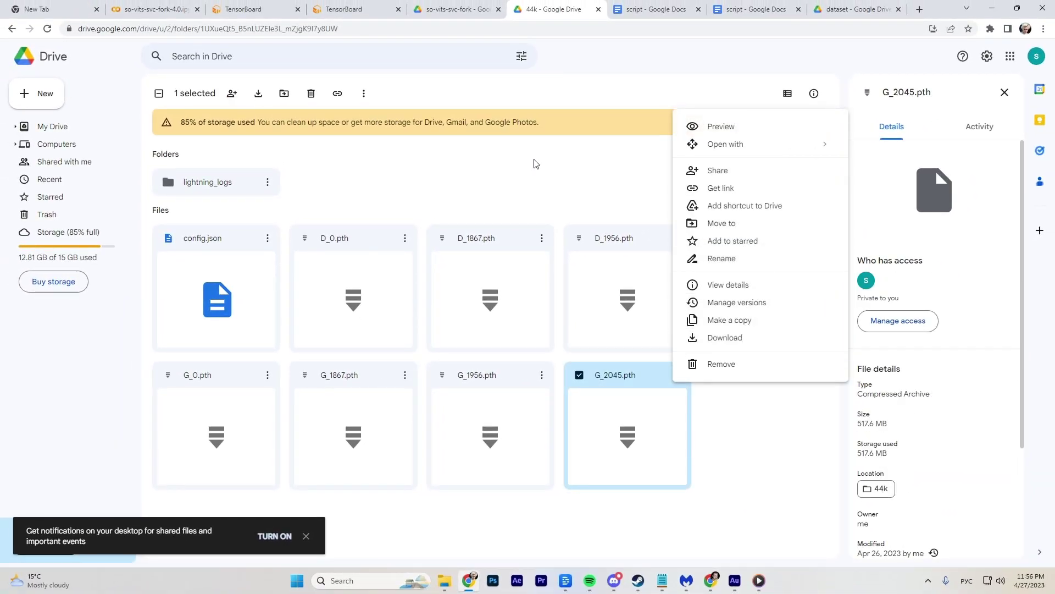
left_click(319, 199)
left_click(268, 237)
left_click(752, 465)
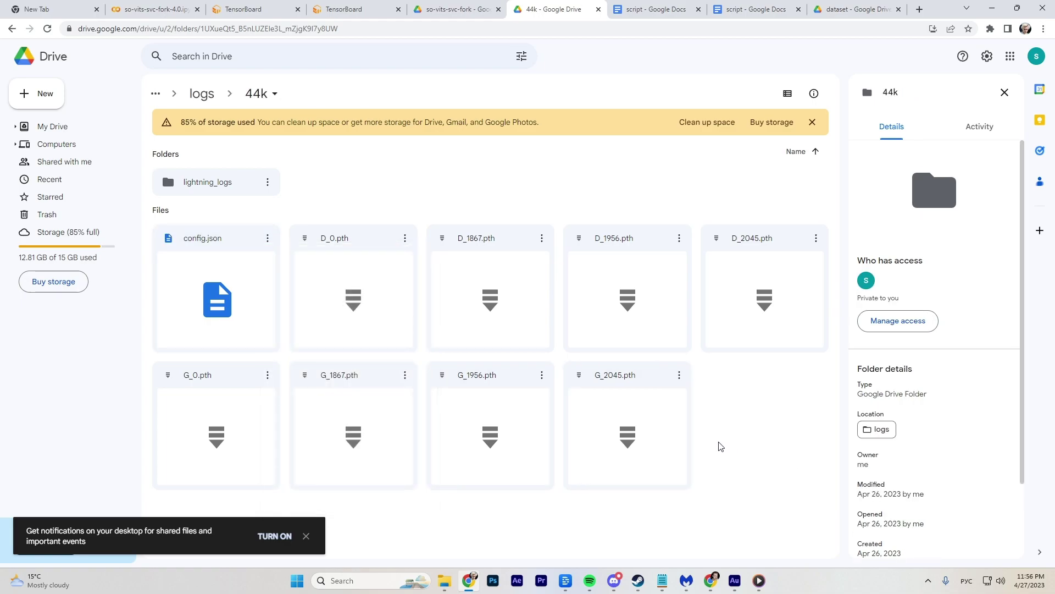
Locate the downloaded G_3040.pth and config (3) files in the local so-vits-svc-fork folder
key("alt+Tab")
left_click(226, 266)
left_click_drag(265, 271, 105, 172)
left_click(254, 282)
left_click_drag(254, 282, 106, 172)
left_click(354, 257)
left_click_drag(286, 242, 126, 173)
left_click(250, 258)
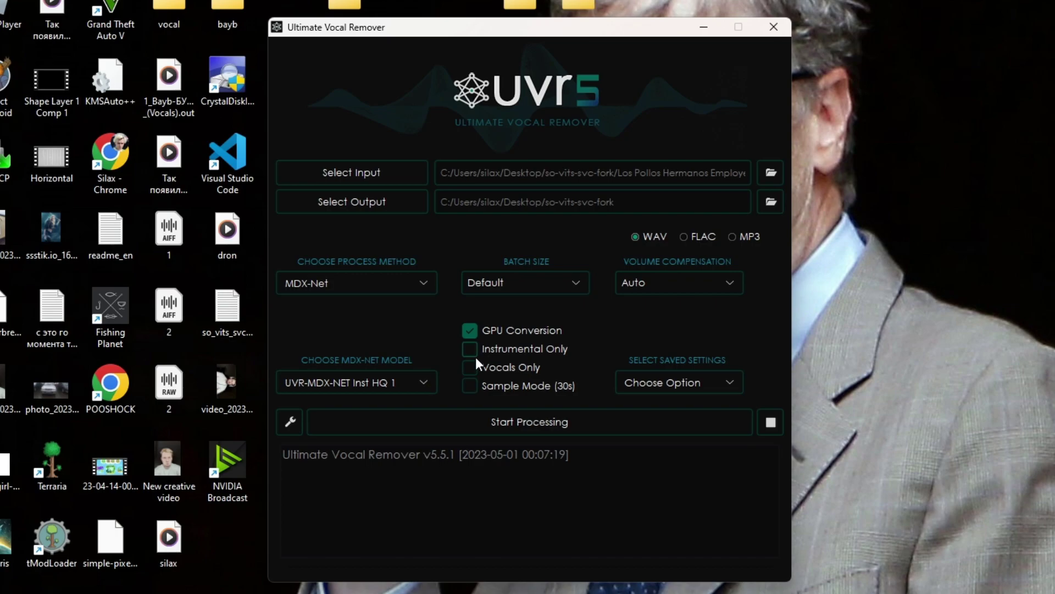
left_click(497, 423)
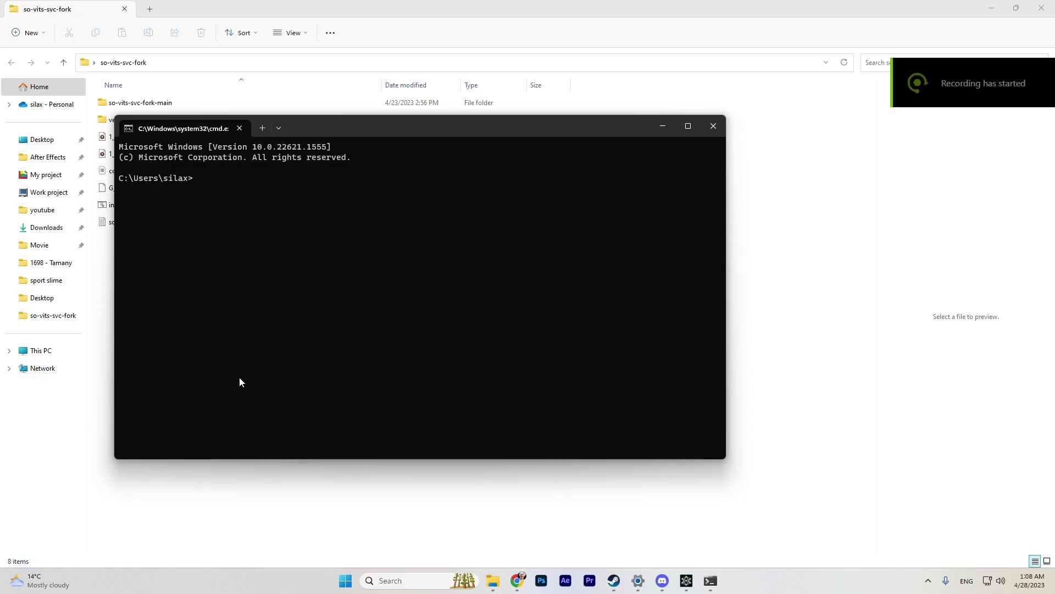
Launch the converter with svcg and set the model path to G_3040.pth
type("sv")
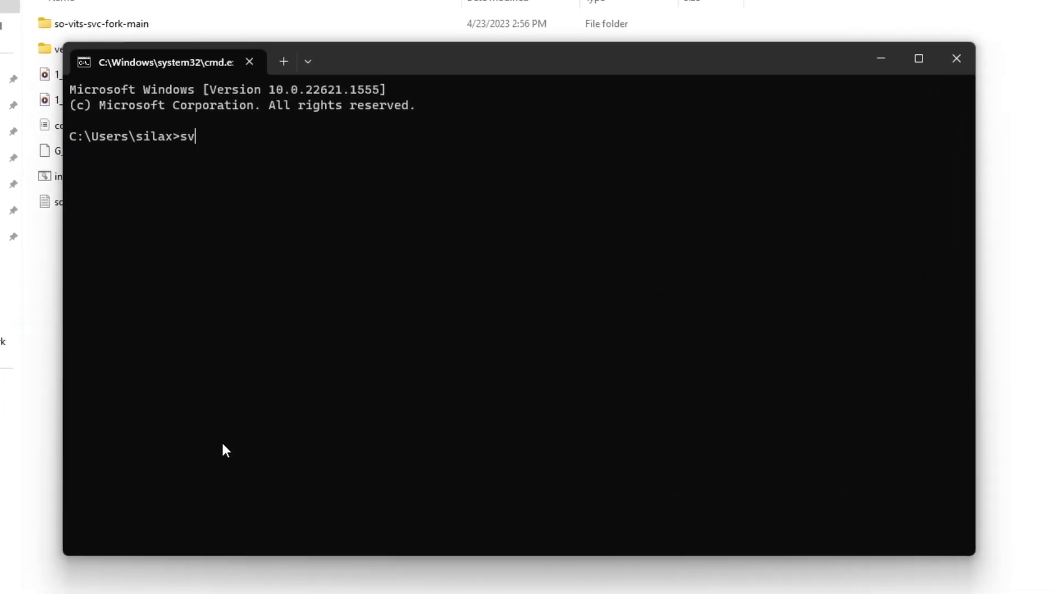
type("cg")
key("Return")
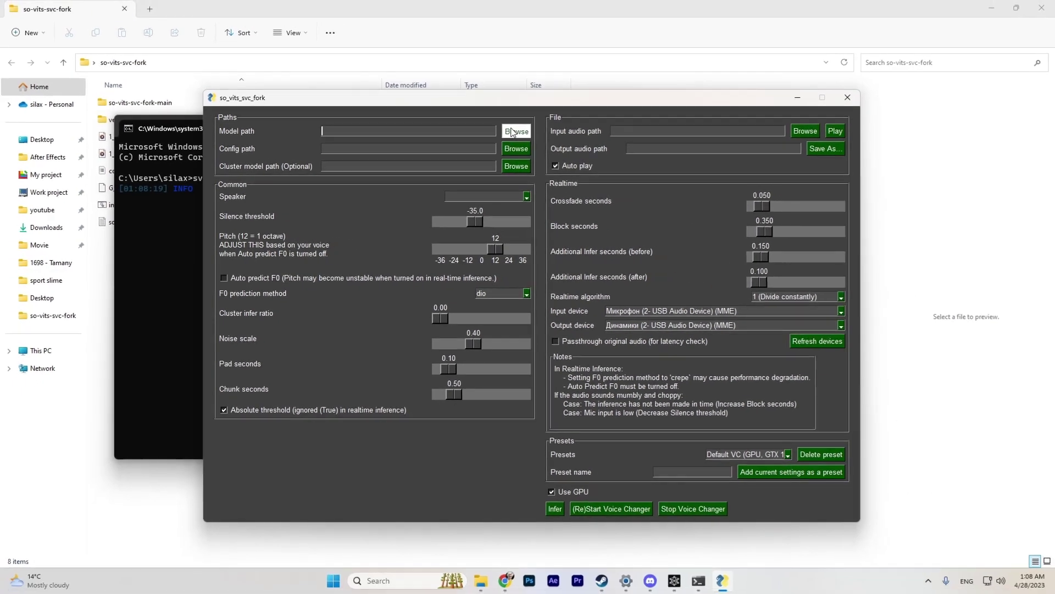
left_click(520, 31)
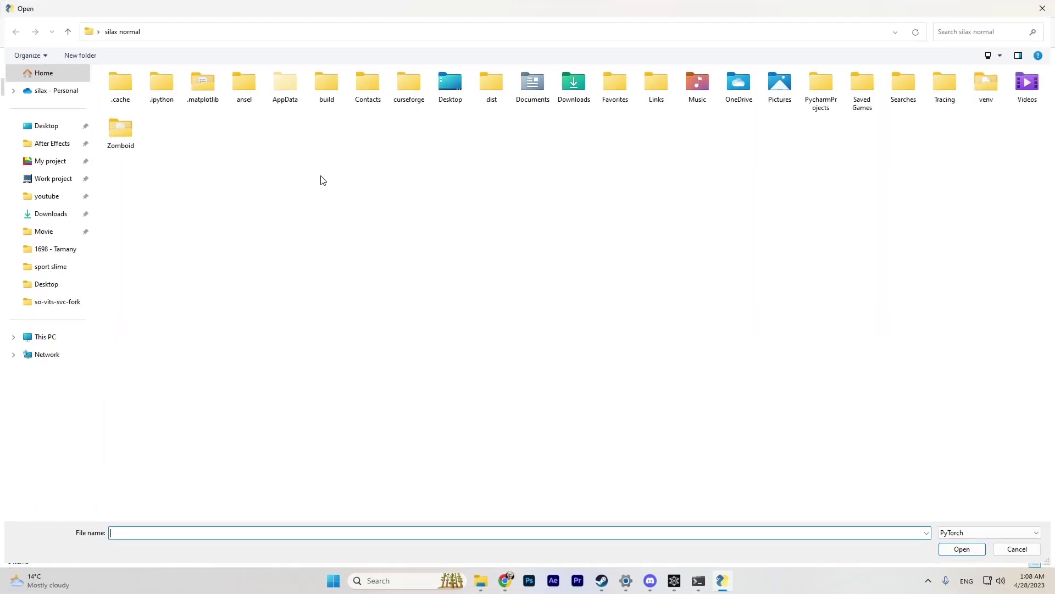
left_click(81, 301)
left_click(164, 131)
left_click(962, 549)
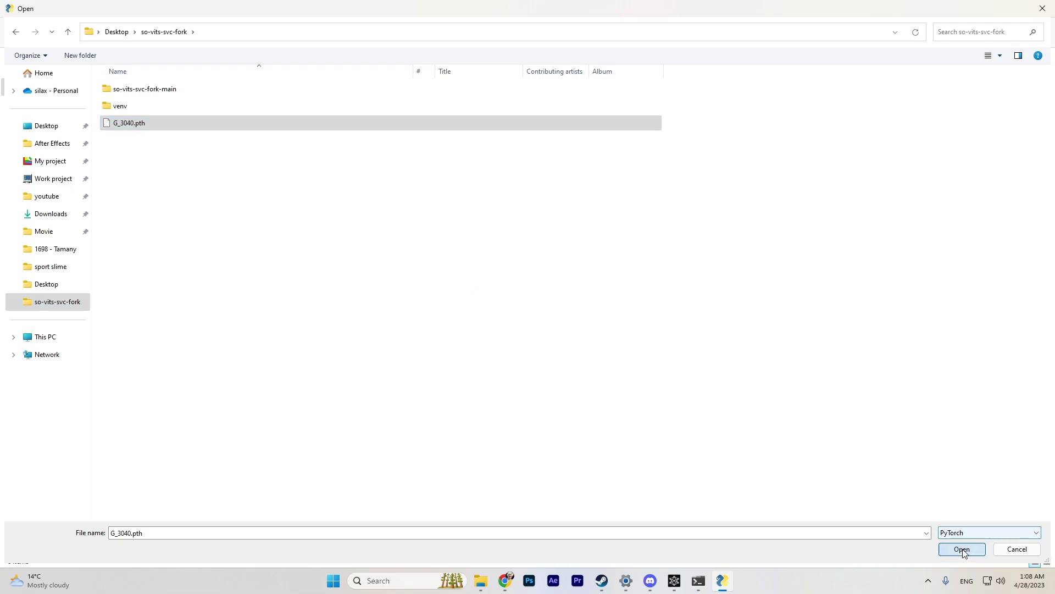
Set the config path to config (3).json
left_click(522, 154)
left_click(163, 122)
left_click(962, 549)
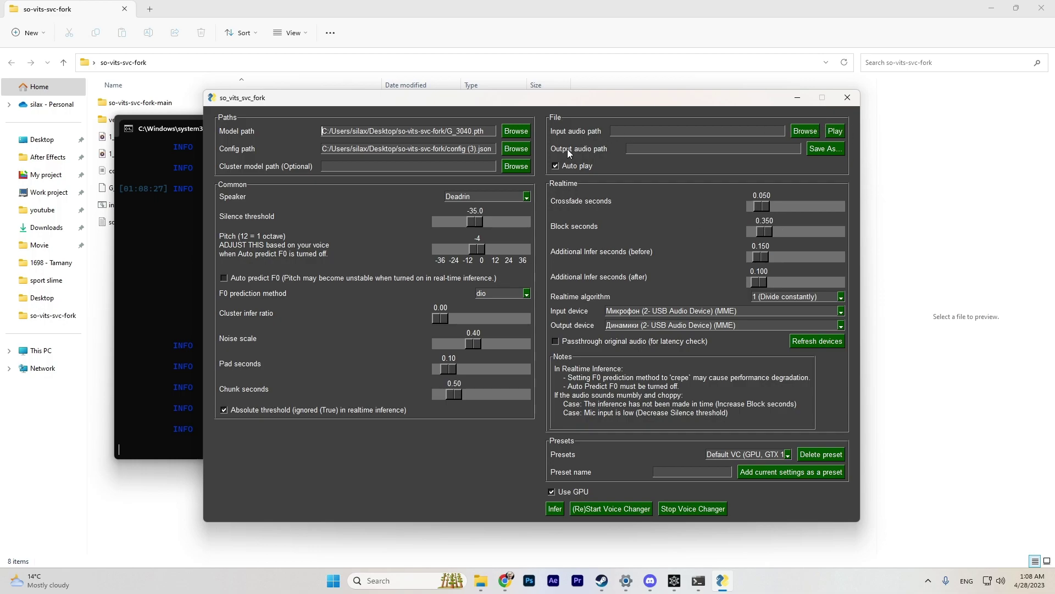
left_click(806, 132)
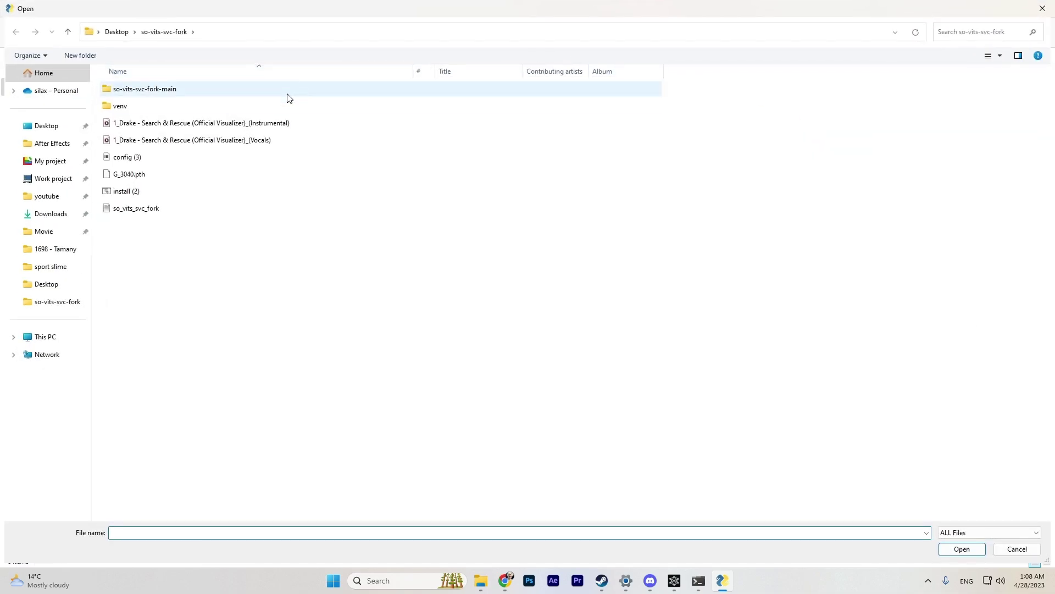
Run inference on the Drake - Search & Rescue (Vocals).wav file and watch the log finish
double_click(272, 142)
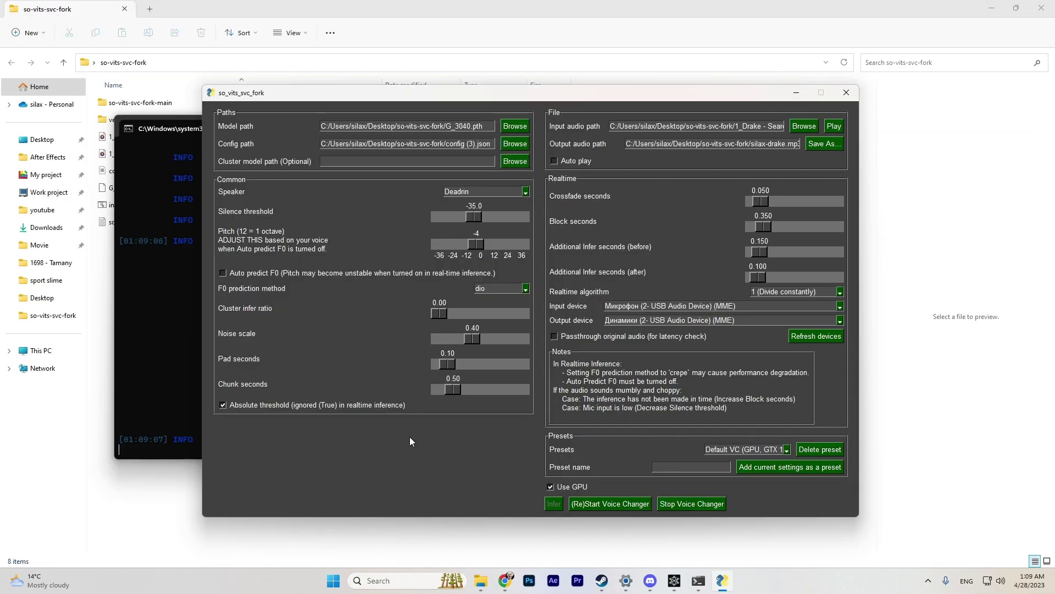
left_click(168, 378)
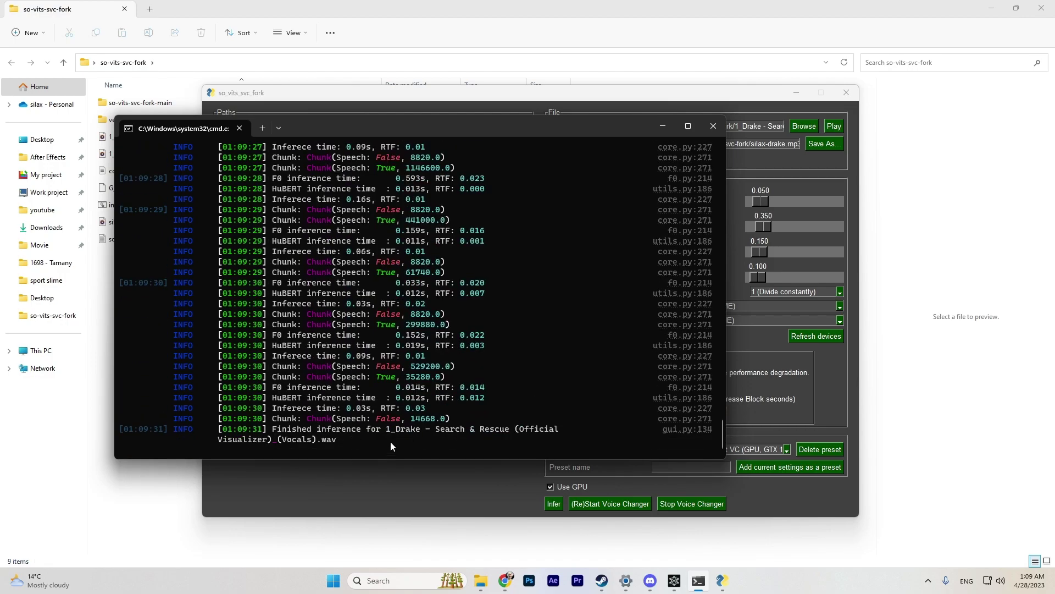
left_click(451, 483)
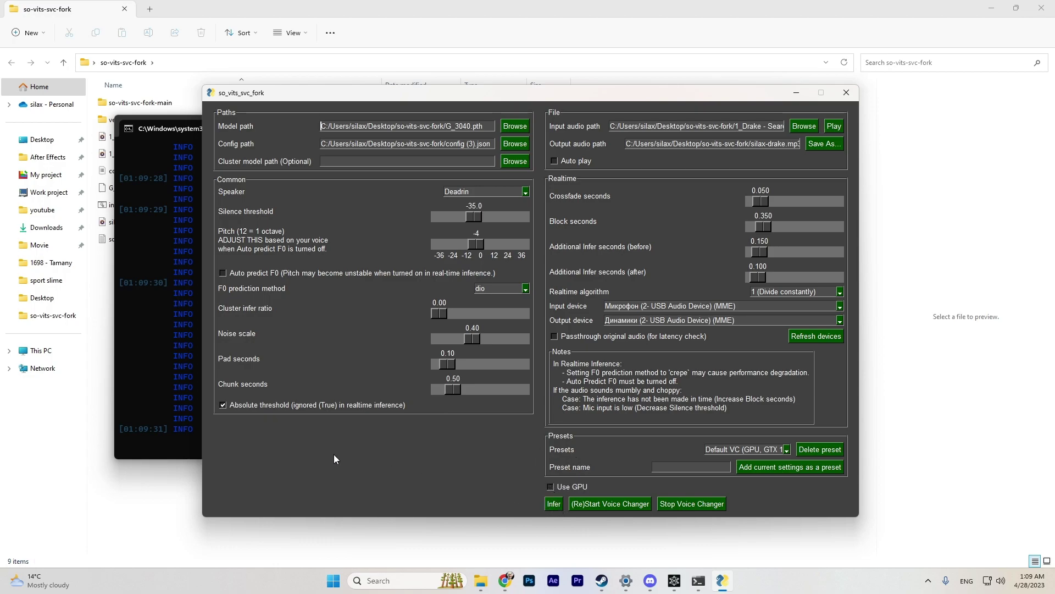
left_click(165, 345)
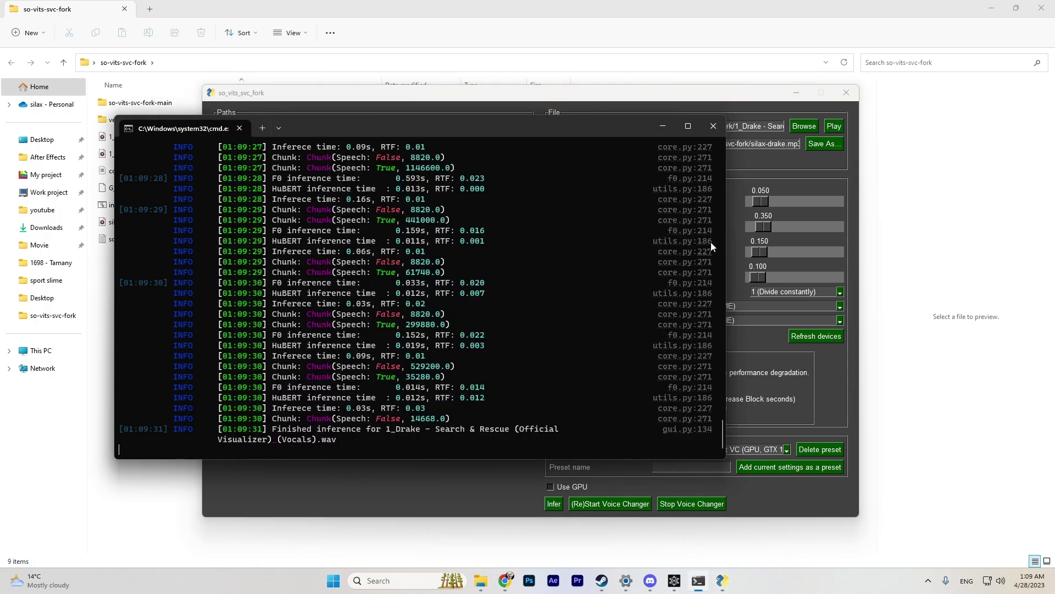